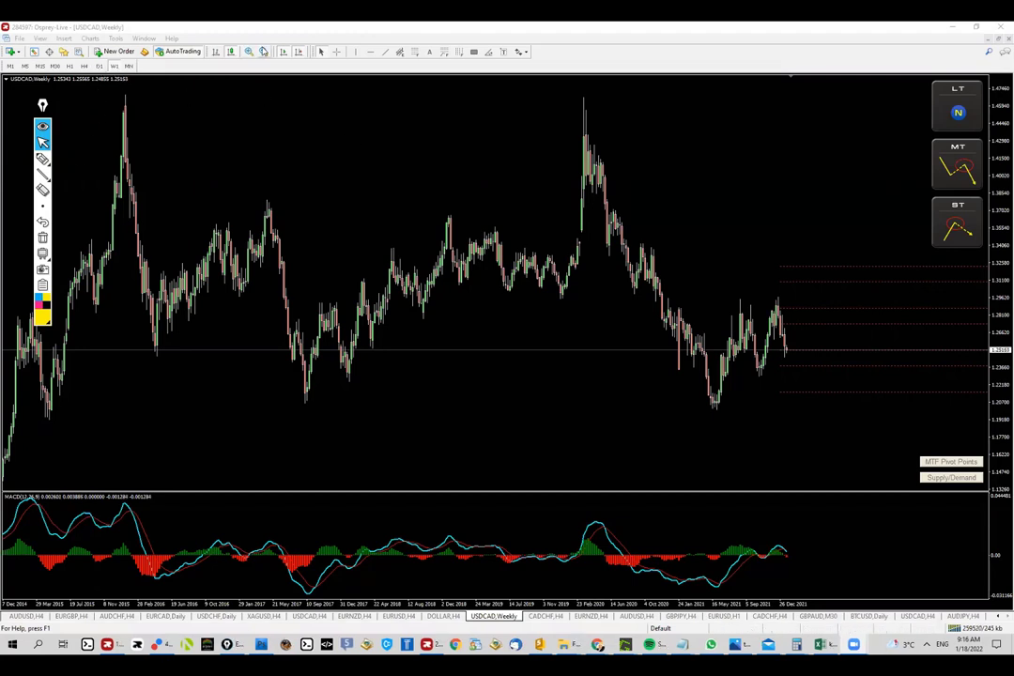
Step: Mark the weekly USDCAD range with rectangle zones across the two major highs near 1.47 and the matching lows near 1.20
{"action": "left_click", "coordinate": [264, 52]}
{"action": "left_click", "coordinate": [473, 52]}
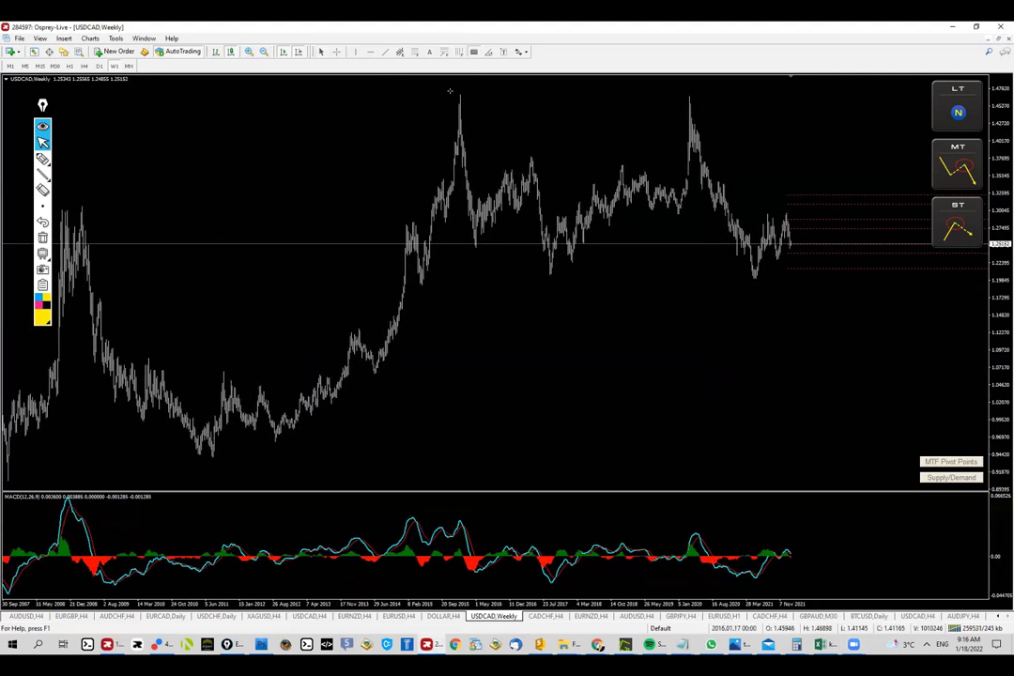
{"action": "left_click_drag", "start_coordinate": [448, 93], "coordinate": [700, 109]}
{"action": "mouse_move", "coordinate": [843, 110]}
{"action": "left_mouse_down"}
{"action": "mouse_move", "coordinate": [848, 101]}
{"action": "mouse_move", "coordinate": [855, 318]}
{"action": "mouse_move", "coordinate": [861, 299]}
{"action": "left_mouse_up"}
{"action": "mouse_move", "coordinate": [860, 101]}
{"action": "left_mouse_down"}
{"action": "mouse_move", "coordinate": [860, 285]}
{"action": "mouse_move", "coordinate": [828, 287]}
{"action": "left_mouse_up"}
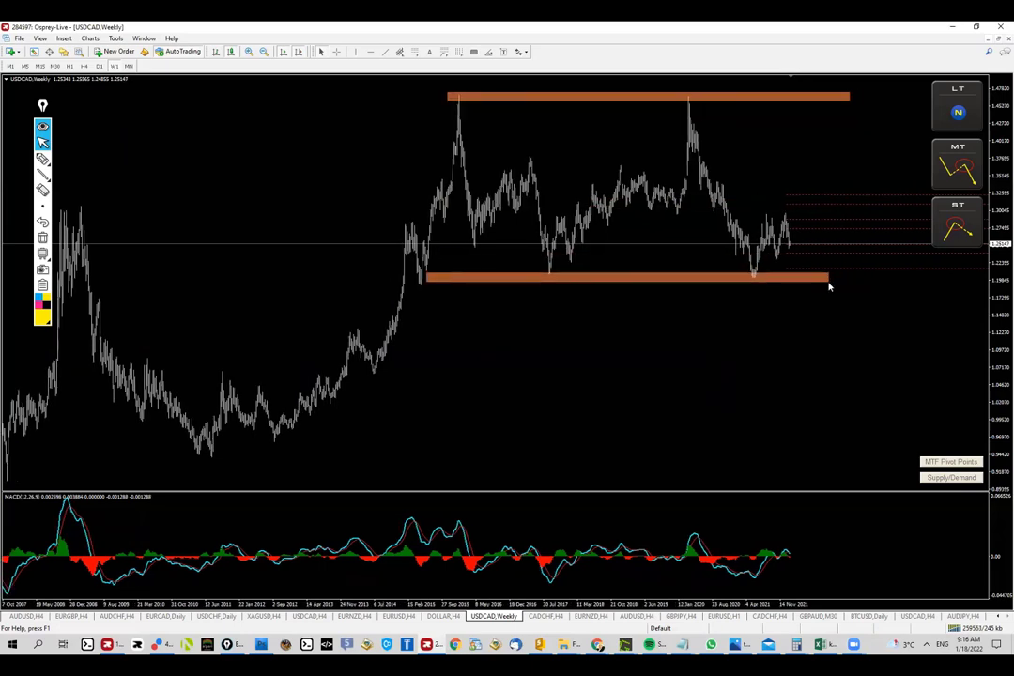
Step: Mark the three price touches of the lower support zone with freehand yellow arcs
{"action": "left_click", "coordinate": [42, 159]}
{"action": "mouse_move", "coordinate": [747, 272]}
{"action": "left_mouse_down"}
{"action": "mouse_move", "coordinate": [756, 286]}
{"action": "mouse_move", "coordinate": [762, 273]}
{"action": "left_mouse_up"}
{"action": "left_click_drag", "start_coordinate": [410, 271], "coordinate": [432, 279]}
{"action": "left_click_drag", "start_coordinate": [539, 271], "coordinate": [580, 273]}
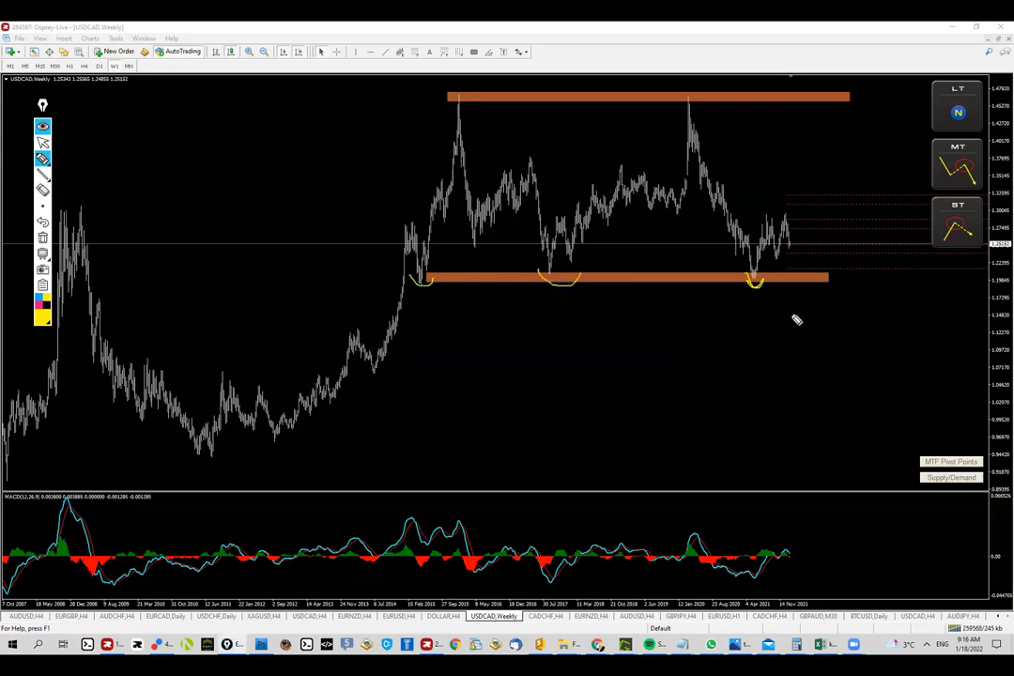
Step: Sketch the rebound from support, the sideways range and a projected rise towards the upper zone, and clear the pen annotations
{"action": "left_click_drag", "start_coordinate": [754, 280], "coordinate": [760, 215]}
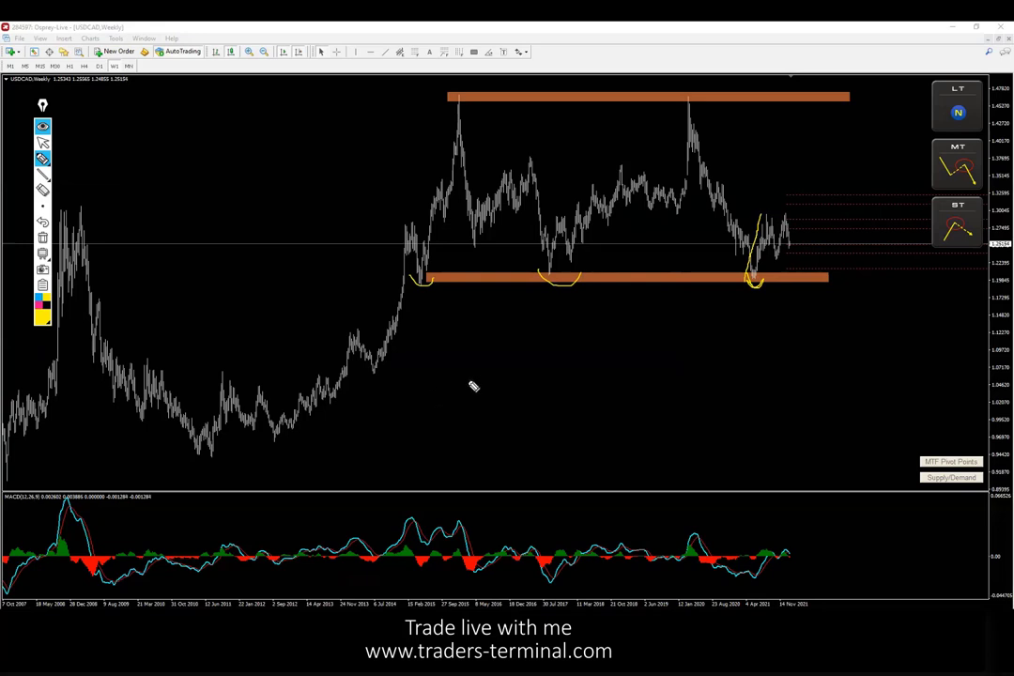
{"action": "left_click_drag", "start_coordinate": [761, 212], "coordinate": [812, 211]}
{"action": "mouse_move", "coordinate": [779, 252]}
{"action": "left_mouse_down"}
{"action": "mouse_move", "coordinate": [811, 253]}
{"action": "mouse_move", "coordinate": [832, 123]}
{"action": "left_mouse_up"}
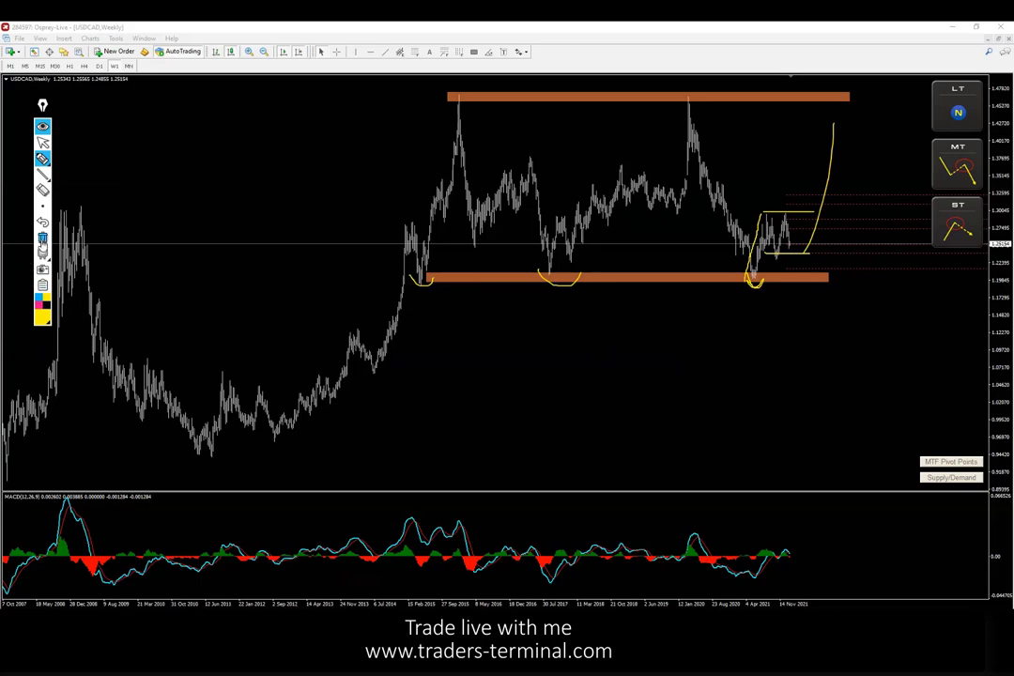
{"action": "left_click", "coordinate": [42, 238]}
{"action": "left_click", "coordinate": [43, 144]}
Step: On the daily chart, draw near-horizontal trendlines across the August and December 2021 highs and from the October 2021 low
{"action": "left_click", "coordinate": [98, 67]}
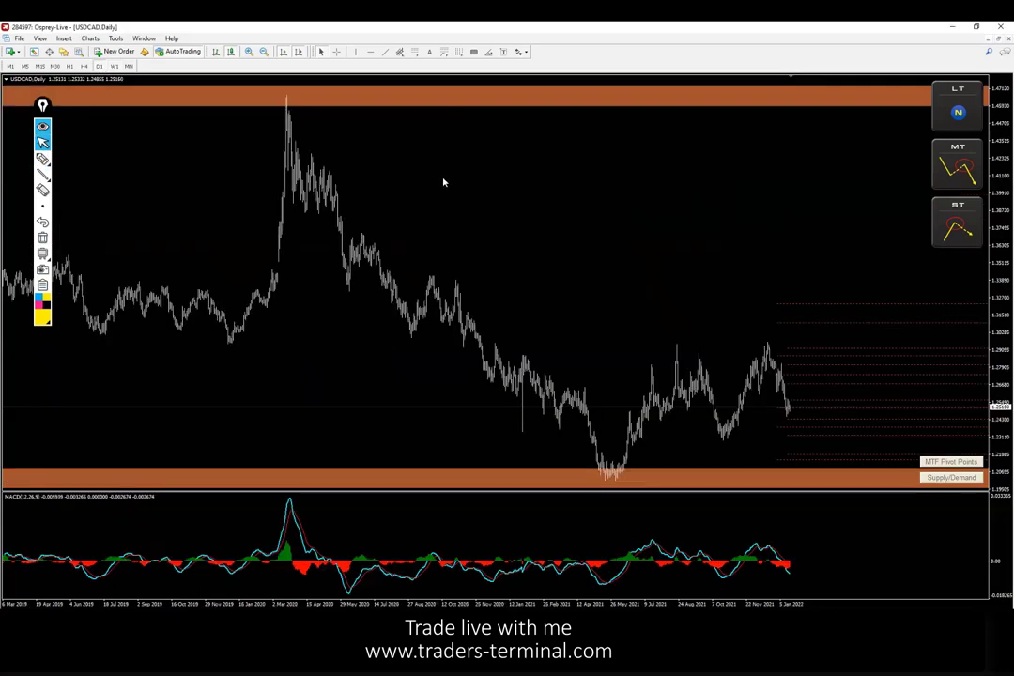
{"action": "left_click", "coordinate": [262, 53]}
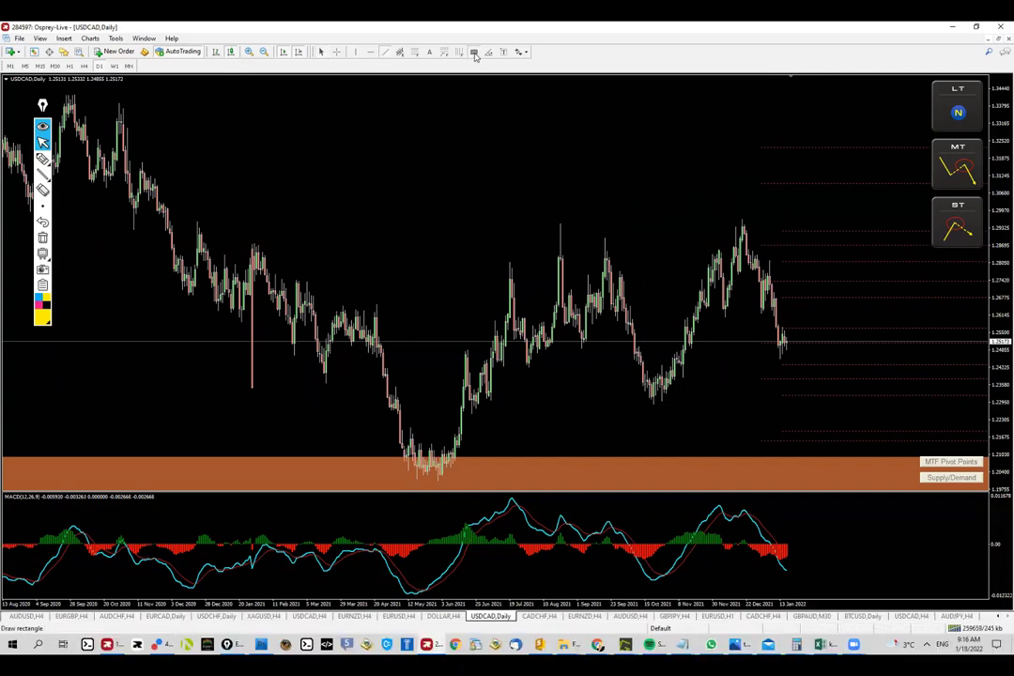
{"action": "left_click", "coordinate": [385, 51]}
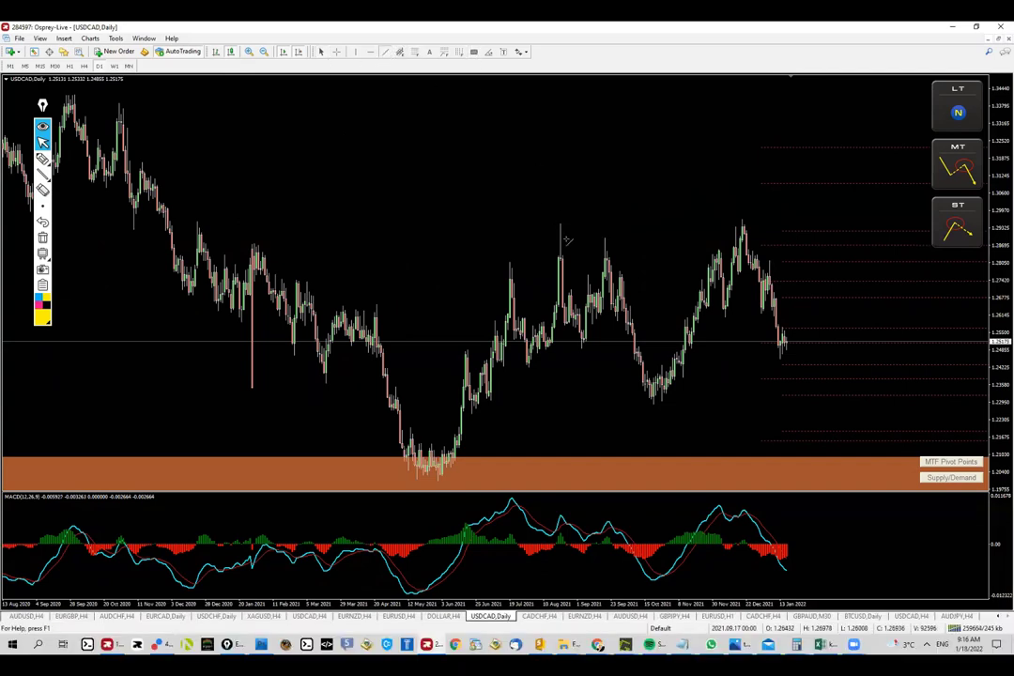
{"action": "left_click_drag", "start_coordinate": [554, 224], "coordinate": [852, 217]}
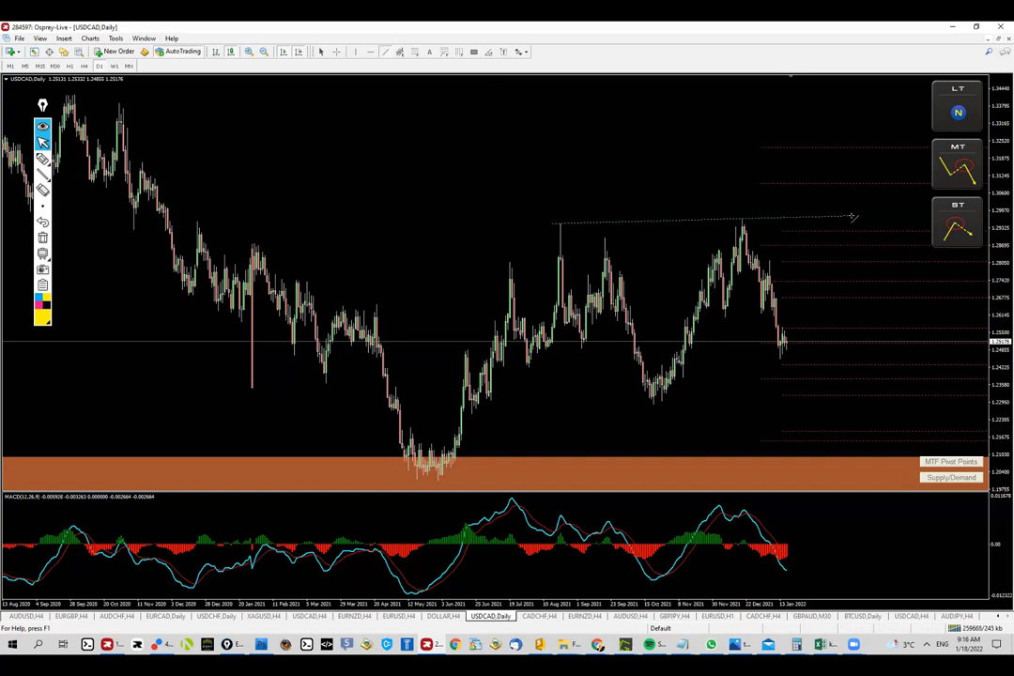
{"action": "left_click", "coordinate": [384, 52]}
{"action": "mouse_move", "coordinate": [652, 403]}
{"action": "left_mouse_down"}
{"action": "mouse_move", "coordinate": [939, 355]}
{"action": "mouse_move", "coordinate": [945, 407]}
{"action": "left_mouse_up"}
{"action": "left_click_drag", "start_coordinate": [853, 220], "coordinate": [885, 224]}
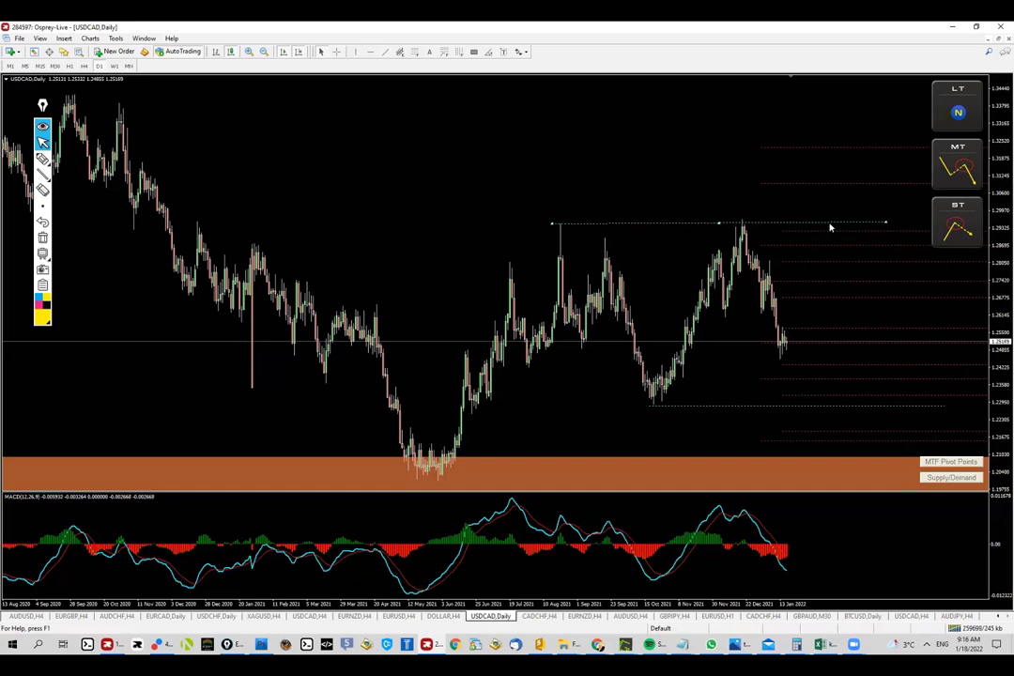
Step: Sketch a projected down-up-down swing between freehand lines at the daily range's high and low, and clear the annotations
{"action": "left_click", "coordinate": [43, 160]}
{"action": "mouse_move", "coordinate": [741, 216]}
{"action": "left_mouse_down"}
{"action": "mouse_move", "coordinate": [787, 429]}
{"action": "mouse_move", "coordinate": [816, 220]}
{"action": "mouse_move", "coordinate": [833, 445]}
{"action": "left_mouse_up"}
{"action": "left_click_drag", "start_coordinate": [481, 220], "coordinate": [1012, 225]}
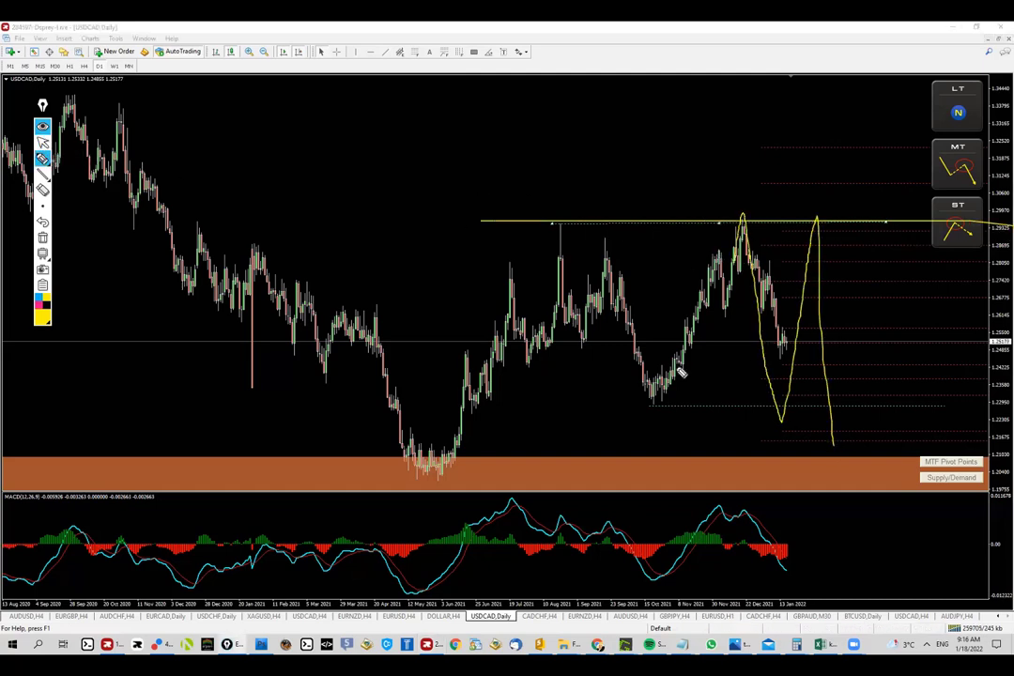
{"action": "left_click_drag", "start_coordinate": [978, 402], "coordinate": [517, 392]}
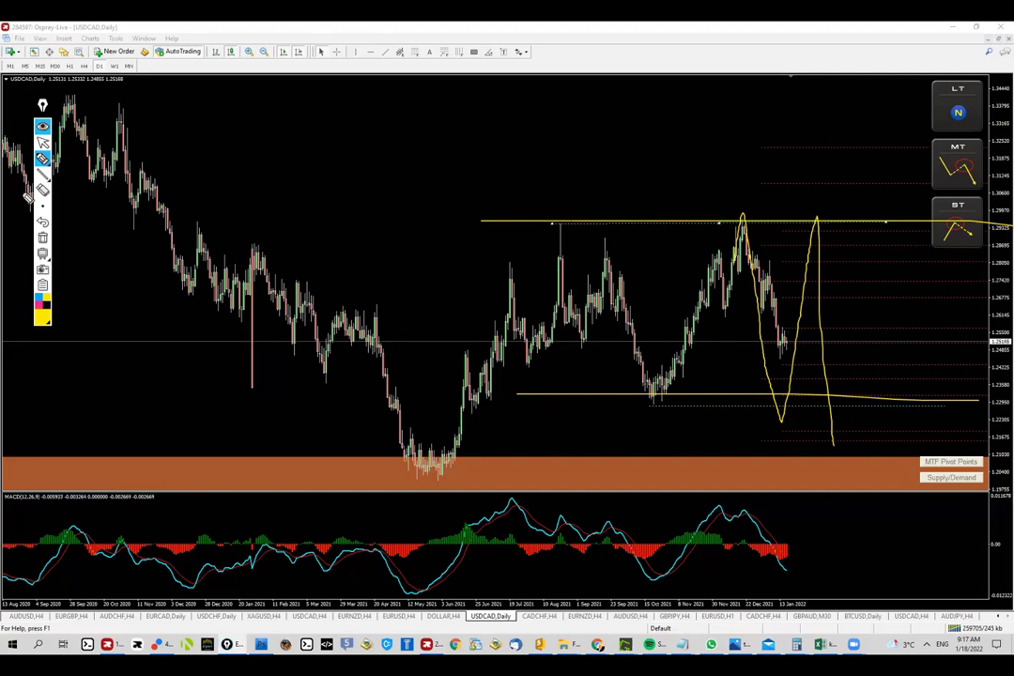
{"action": "left_click", "coordinate": [43, 237]}
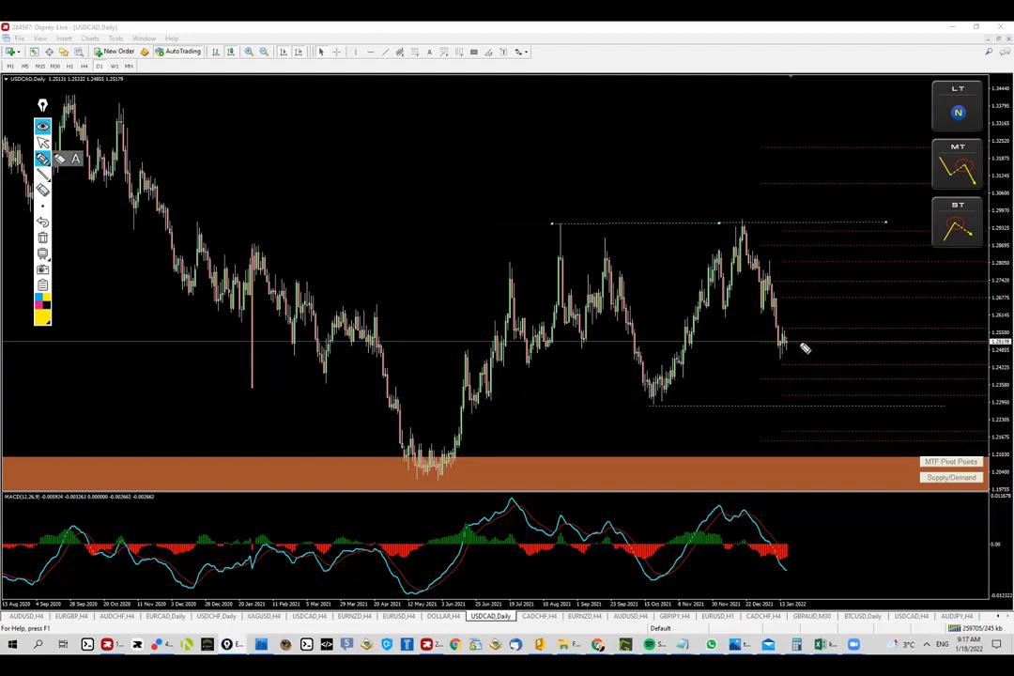
Step: Sketch a short decline curving down from the current price, erase it, and deselect the upper trendline
{"action": "left_click_drag", "start_coordinate": [779, 335], "coordinate": [816, 381]}
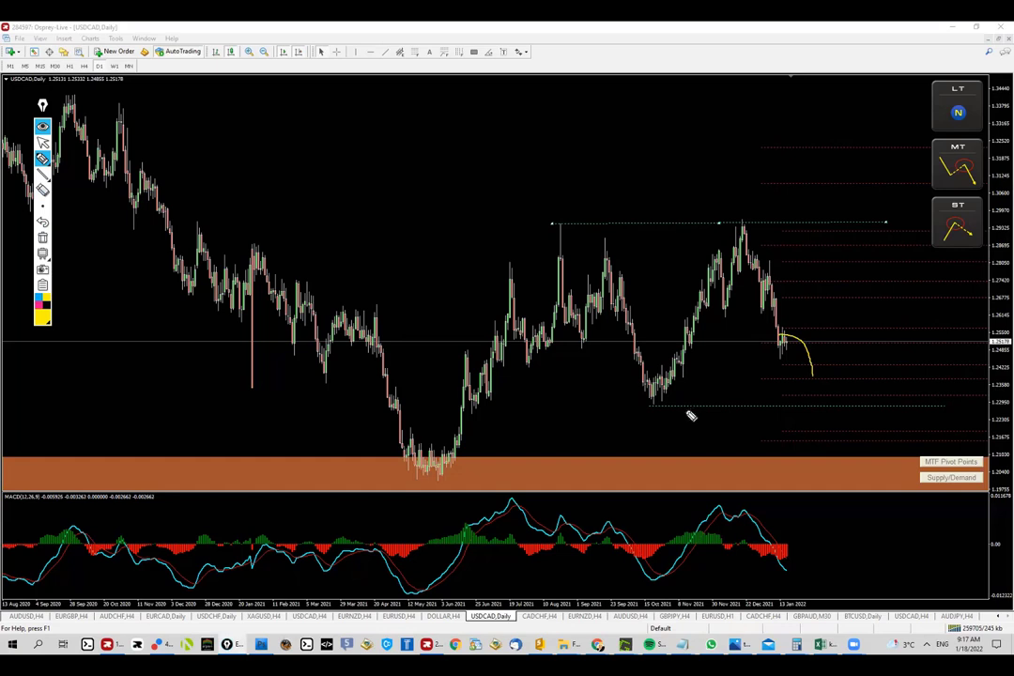
{"action": "left_click", "coordinate": [42, 238]}
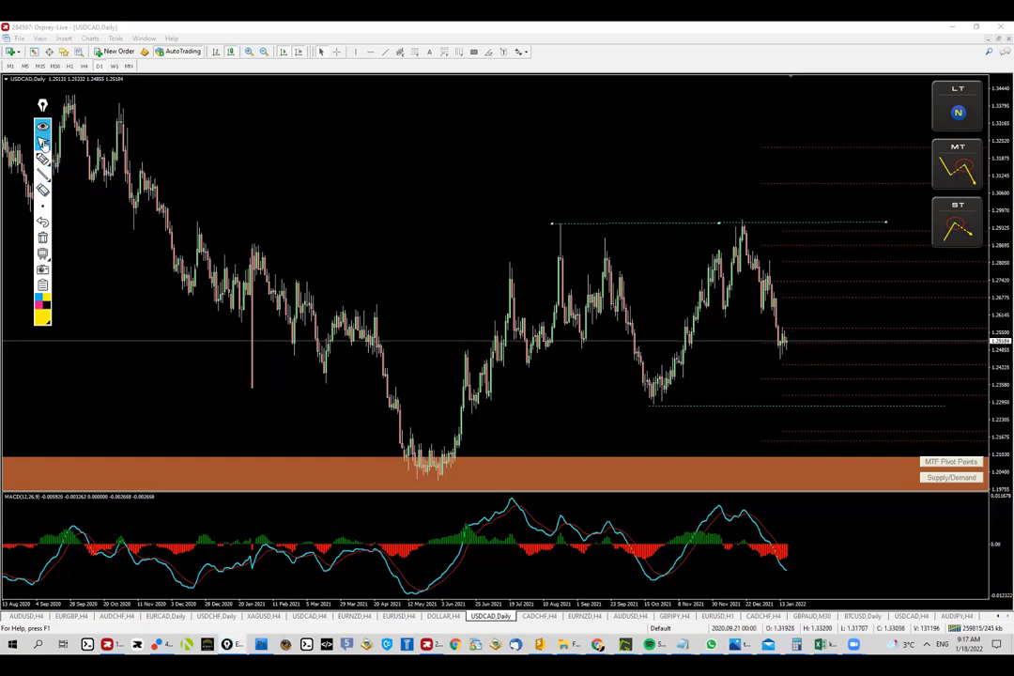
{"action": "right_click", "coordinate": [885, 224]}
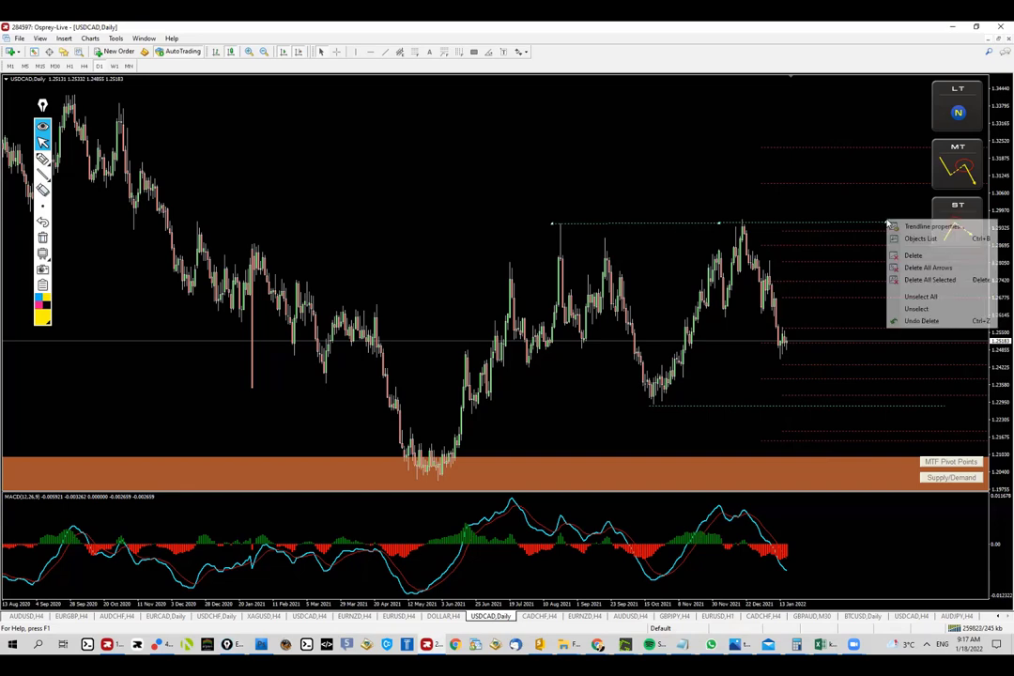
{"action": "left_click", "coordinate": [878, 225]}
Step: Switch to the demo account's analysis dashboard, set the timeframe to H1 and load the USDCAD data
{"action": "left_click", "coordinate": [291, 319]}
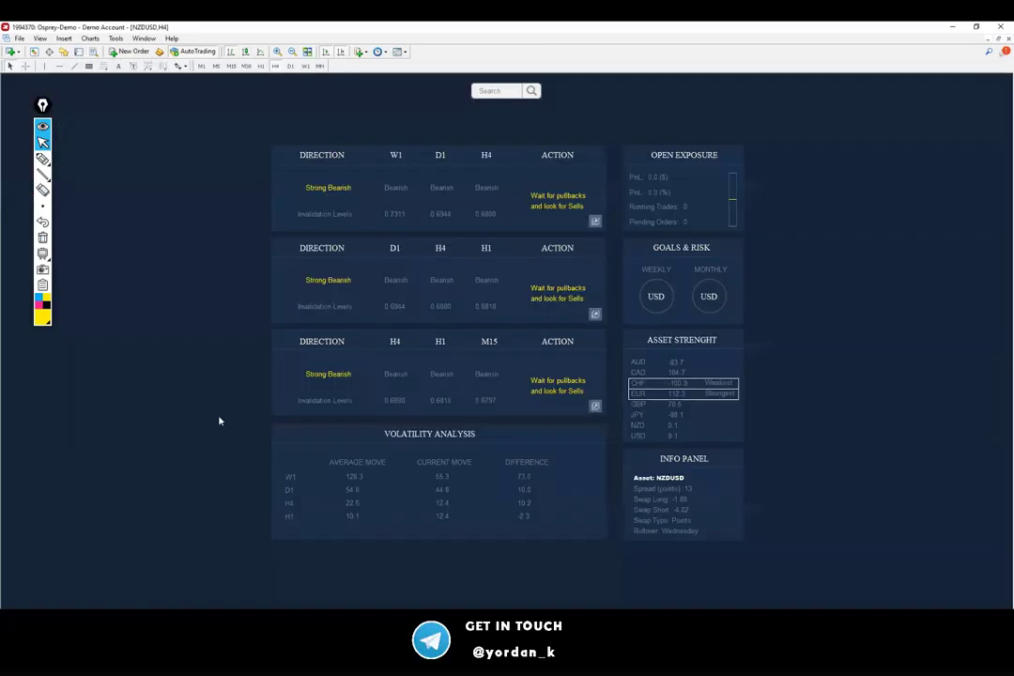
{"action": "left_click", "coordinate": [261, 65]}
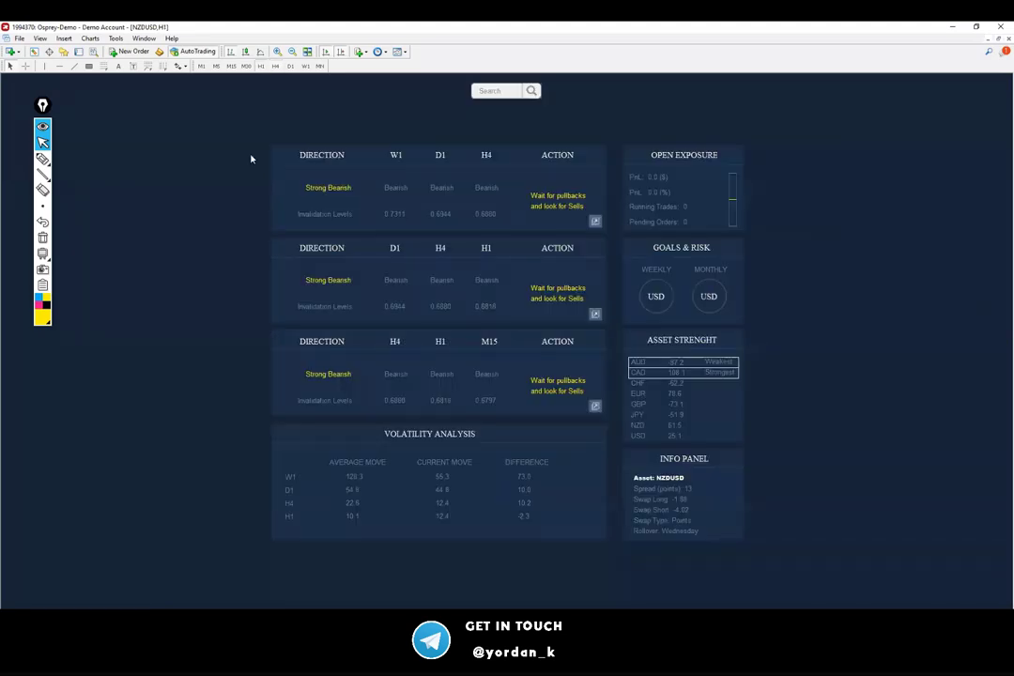
{"action": "left_click", "coordinate": [500, 91]}
{"action": "type", "text": "usdcad"}
{"action": "key", "text": "Return"}
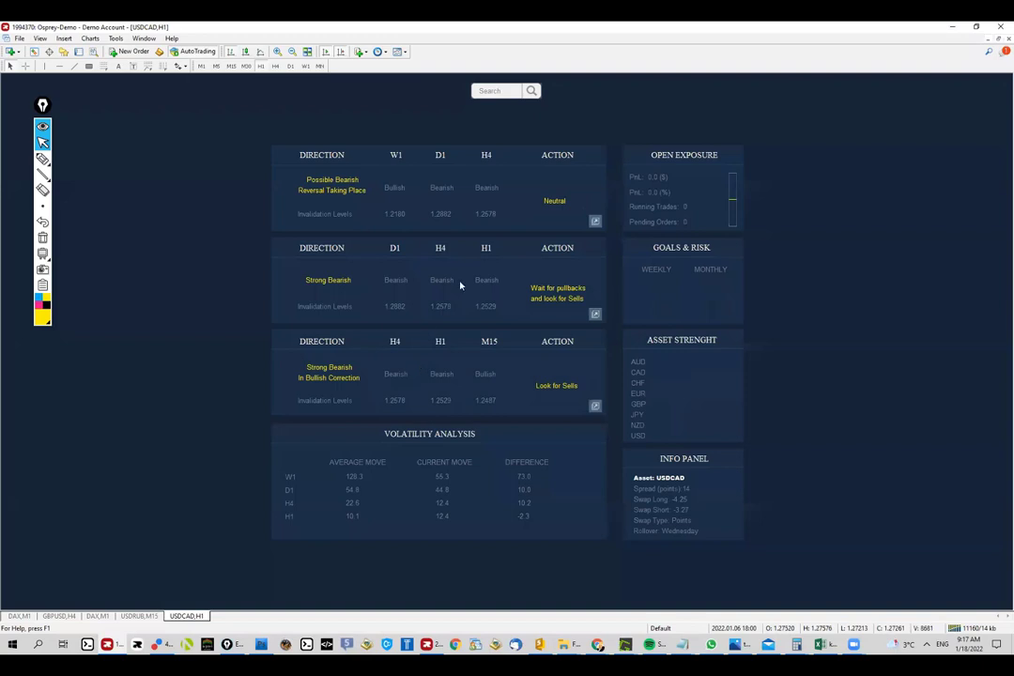
Step: Handwrite LT, MT and ST beside the three direction rows and circle the MT label
{"action": "left_click", "coordinate": [41, 159]}
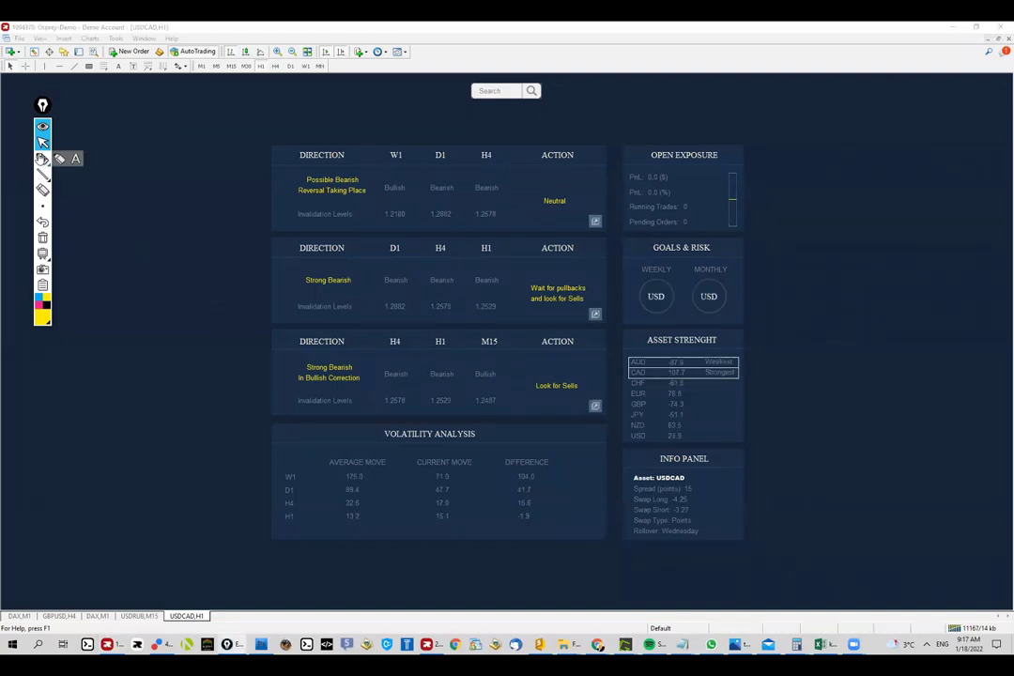
{"action": "mouse_move", "coordinate": [222, 183]}
{"action": "left_mouse_down"}
{"action": "mouse_move", "coordinate": [217, 194]}
{"action": "mouse_move", "coordinate": [244, 192]}
{"action": "left_mouse_up"}
{"action": "left_click_drag", "start_coordinate": [231, 181], "coordinate": [249, 180]}
{"action": "mouse_move", "coordinate": [226, 273]}
{"action": "left_mouse_down"}
{"action": "mouse_move", "coordinate": [226, 288]}
{"action": "mouse_move", "coordinate": [254, 280]}
{"action": "left_mouse_up"}
{"action": "mouse_move", "coordinate": [216, 352]}
{"action": "left_mouse_down"}
{"action": "mouse_move", "coordinate": [201, 374]}
{"action": "mouse_move", "coordinate": [248, 353]}
{"action": "mouse_move", "coordinate": [236, 376]}
{"action": "left_mouse_up"}
{"action": "mouse_move", "coordinate": [208, 260]}
{"action": "left_mouse_down"}
{"action": "mouse_move", "coordinate": [200, 281]}
{"action": "mouse_move", "coordinate": [209, 252]}
{"action": "left_mouse_up"}
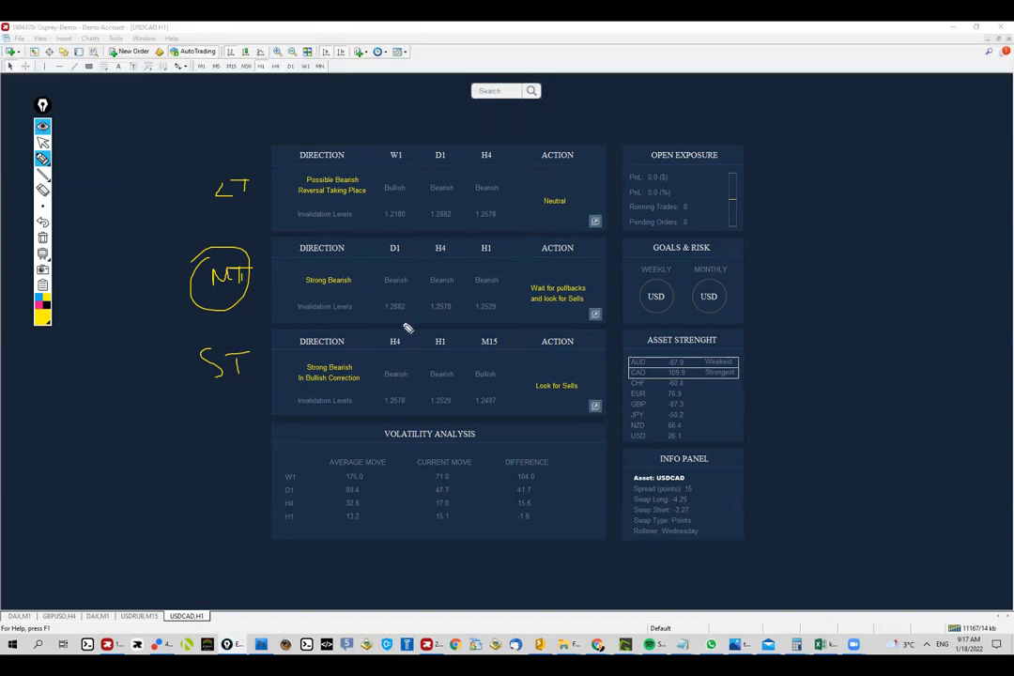
Step: Outline the medium-term row and its action advice with the pen, and clear all dashboard annotations
{"action": "mouse_move", "coordinate": [303, 282]}
{"action": "left_mouse_down"}
{"action": "mouse_move", "coordinate": [543, 280]}
{"action": "mouse_move", "coordinate": [607, 308]}
{"action": "mouse_move", "coordinate": [308, 312]}
{"action": "mouse_move", "coordinate": [272, 287]}
{"action": "left_mouse_up"}
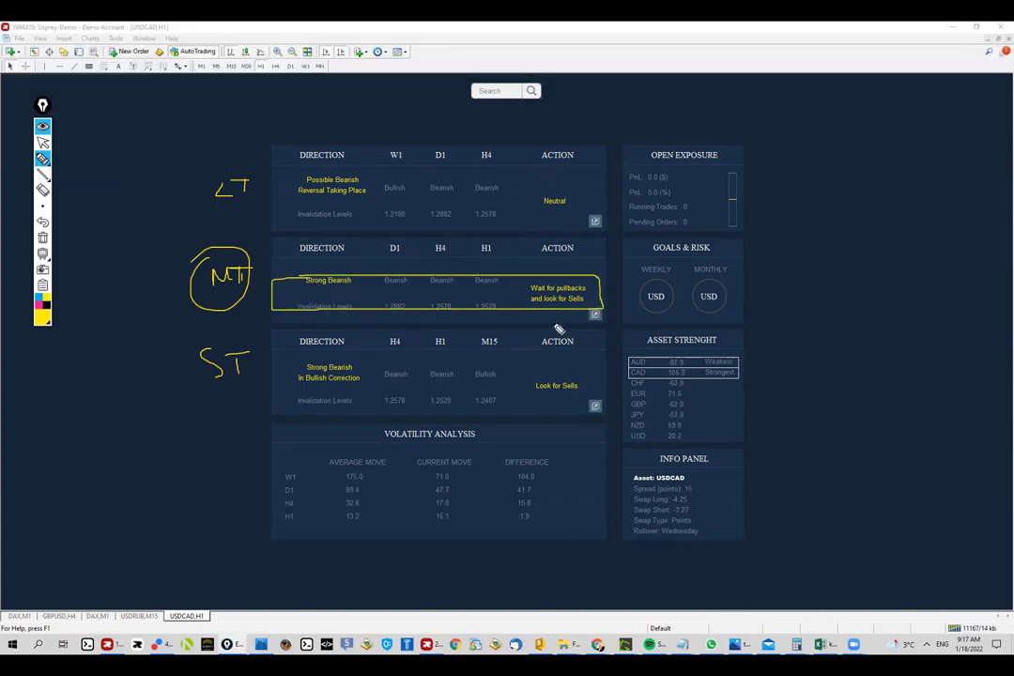
{"action": "left_click_drag", "start_coordinate": [515, 271], "coordinate": [514, 308]}
{"action": "left_click", "coordinate": [42, 238]}
{"action": "left_click", "coordinate": [43, 144]}
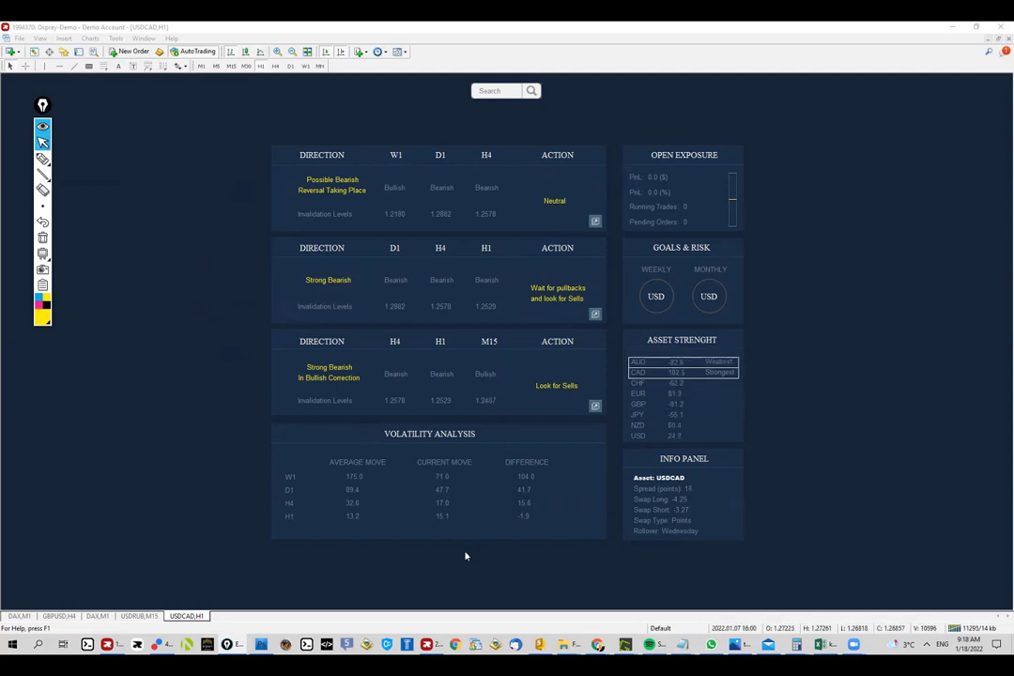
Step: Switch back to the live terminal's USDCAD chart, view it on H4 and return to the daily timeframe
{"action": "left_click", "coordinate": [432, 644]}
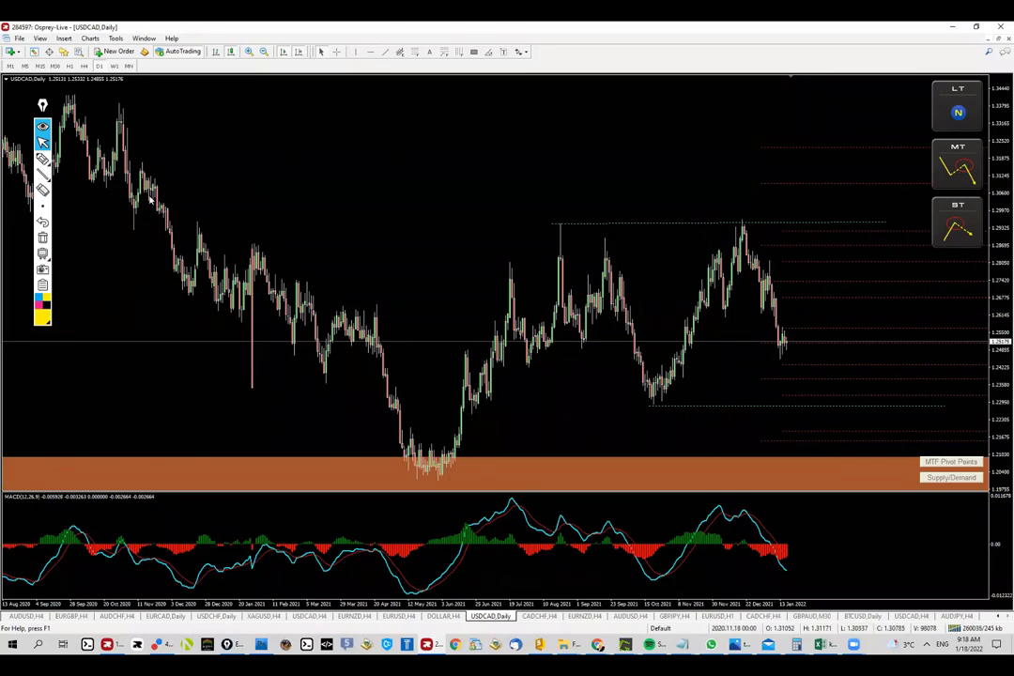
{"action": "left_click", "coordinate": [84, 66]}
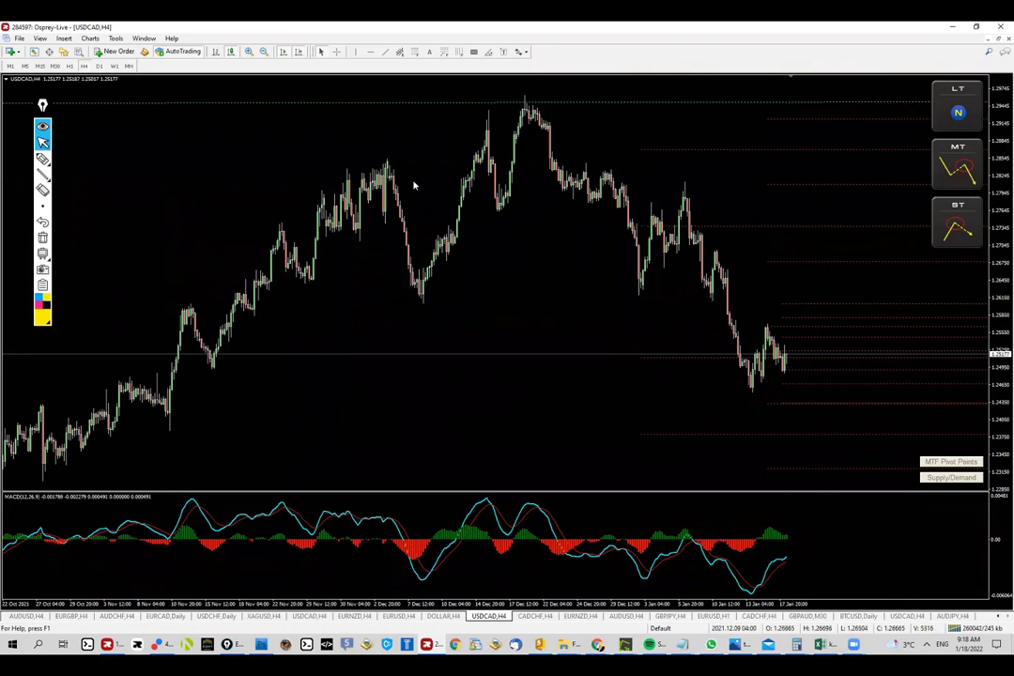
{"action": "left_click", "coordinate": [43, 175]}
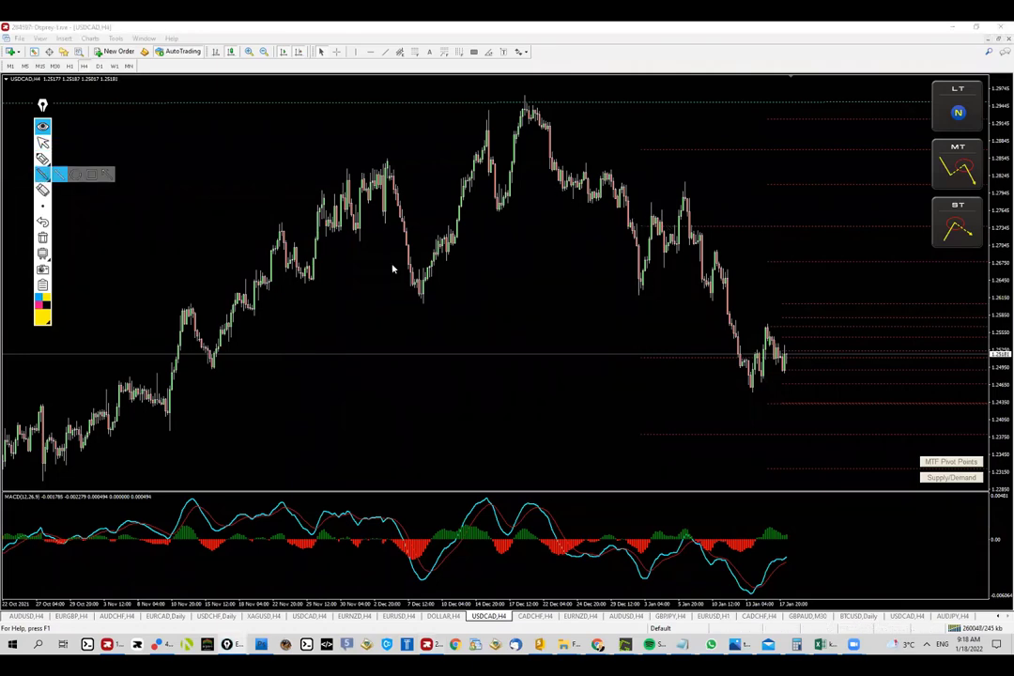
{"action": "left_click", "coordinate": [98, 66]}
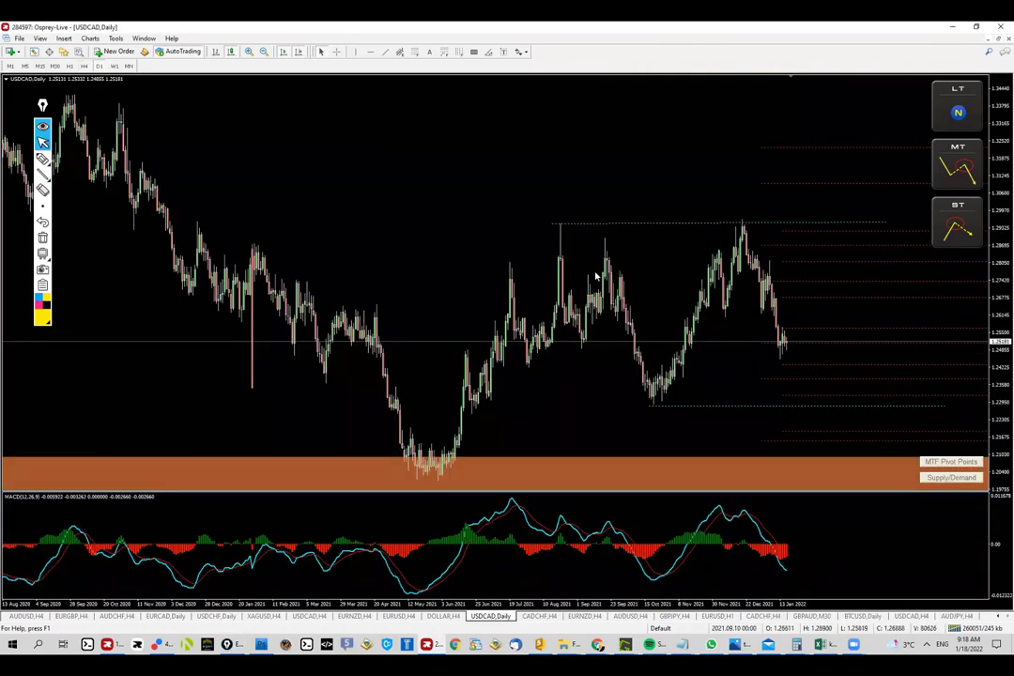
Step: Trace the head-and-shoulders swings from the October 2021 low through the December peak with straight yellow lines
{"action": "left_click_drag", "start_coordinate": [648, 414], "coordinate": [341, 327]}
{"action": "left_click", "coordinate": [44, 174]}
{"action": "mouse_move", "coordinate": [653, 404]}
{"action": "left_mouse_down"}
{"action": "mouse_move", "coordinate": [690, 253]}
{"action": "mouse_move", "coordinate": [699, 249]}
{"action": "mouse_move", "coordinate": [726, 308]}
{"action": "mouse_move", "coordinate": [746, 205]}
{"action": "left_mouse_up"}
{"action": "left_click_drag", "start_coordinate": [746, 219], "coordinate": [758, 312]}
{"action": "mouse_move", "coordinate": [762, 301]}
{"action": "left_mouse_down"}
{"action": "mouse_move", "coordinate": [779, 260]}
{"action": "mouse_move", "coordinate": [793, 300]}
{"action": "left_mouse_up"}
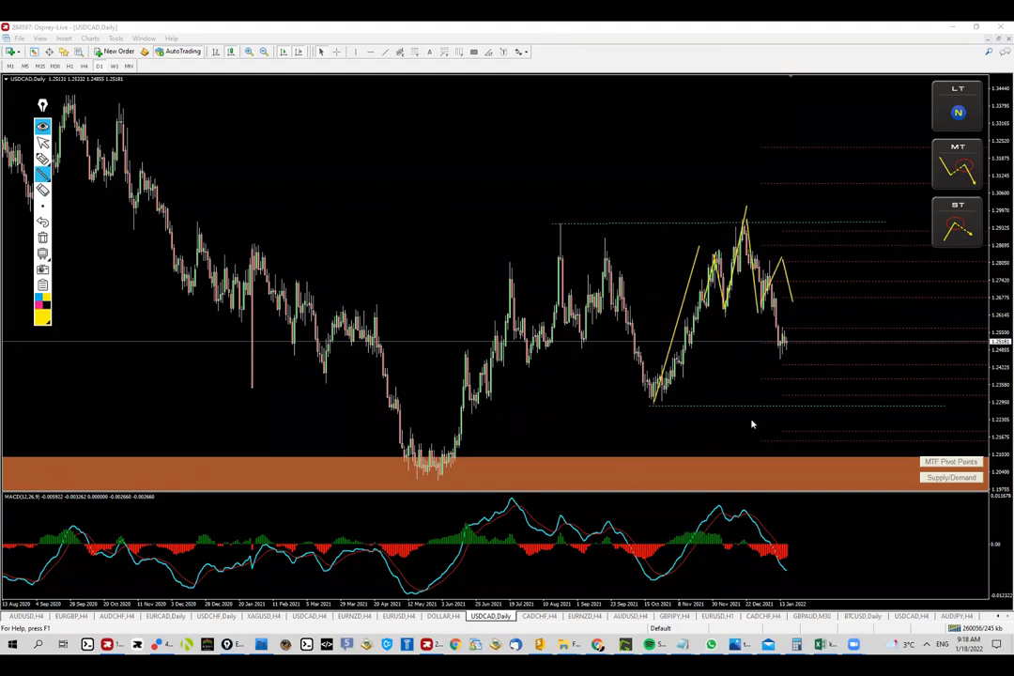
Step: Draw neckline options beneath the head-and-shoulders pattern with straight yellow lines, and clear the annotations
{"action": "left_click_drag", "start_coordinate": [718, 320], "coordinate": [850, 309]}
{"action": "left_click_drag", "start_coordinate": [770, 308], "coordinate": [868, 309]}
{"action": "left_click_drag", "start_coordinate": [706, 321], "coordinate": [863, 321]}
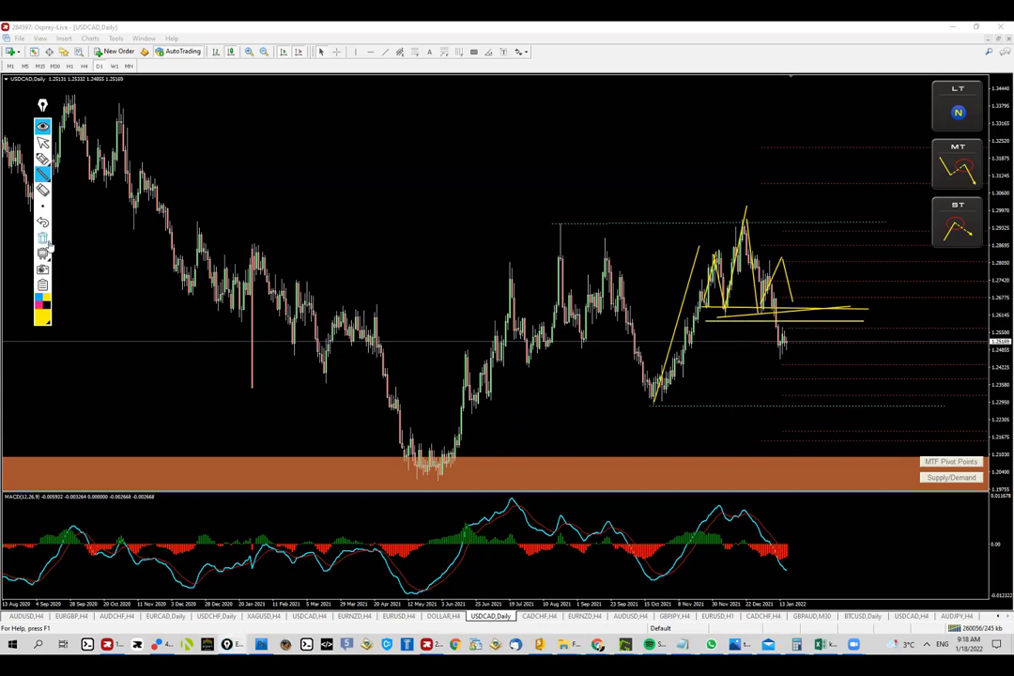
{"action": "left_click", "coordinate": [42, 192]}
Step: On the H4 chart, mark the neckline lows with a rectangle at about 1.261–1.264 and draw a rising trendline from the early-December low
{"action": "left_click", "coordinate": [85, 66]}
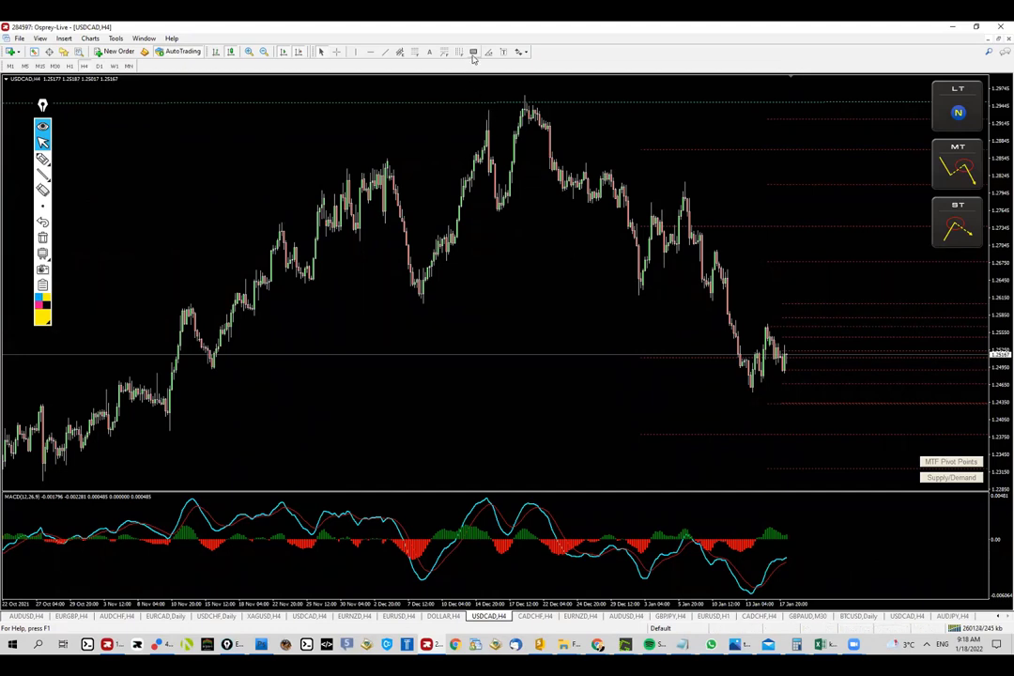
{"action": "left_click_drag", "start_coordinate": [296, 284], "coordinate": [975, 303]}
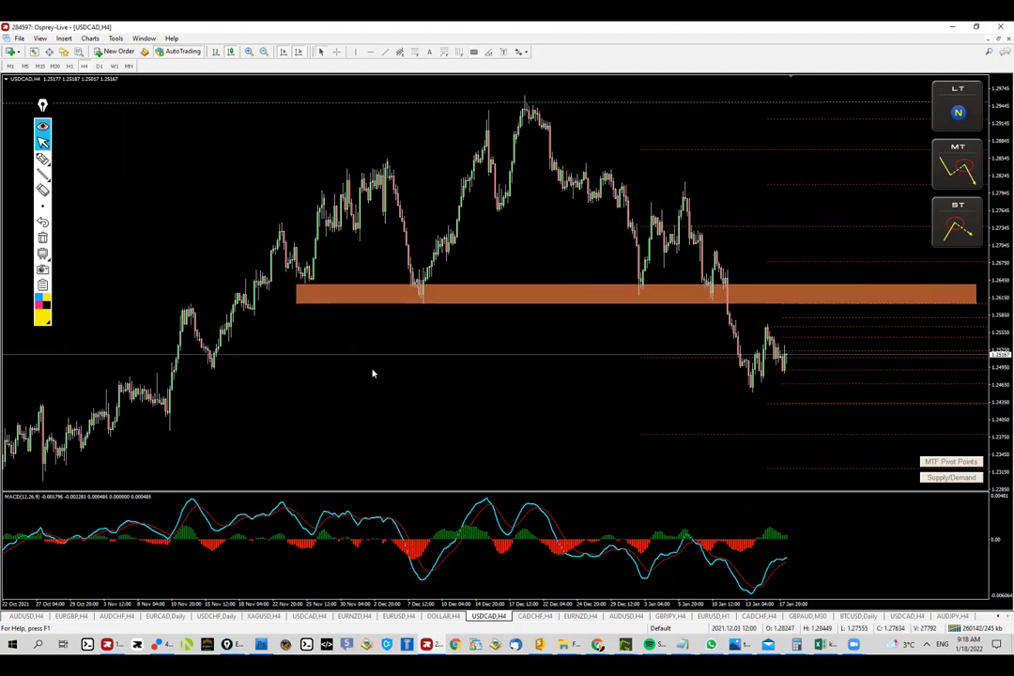
{"action": "left_click", "coordinate": [42, 174]}
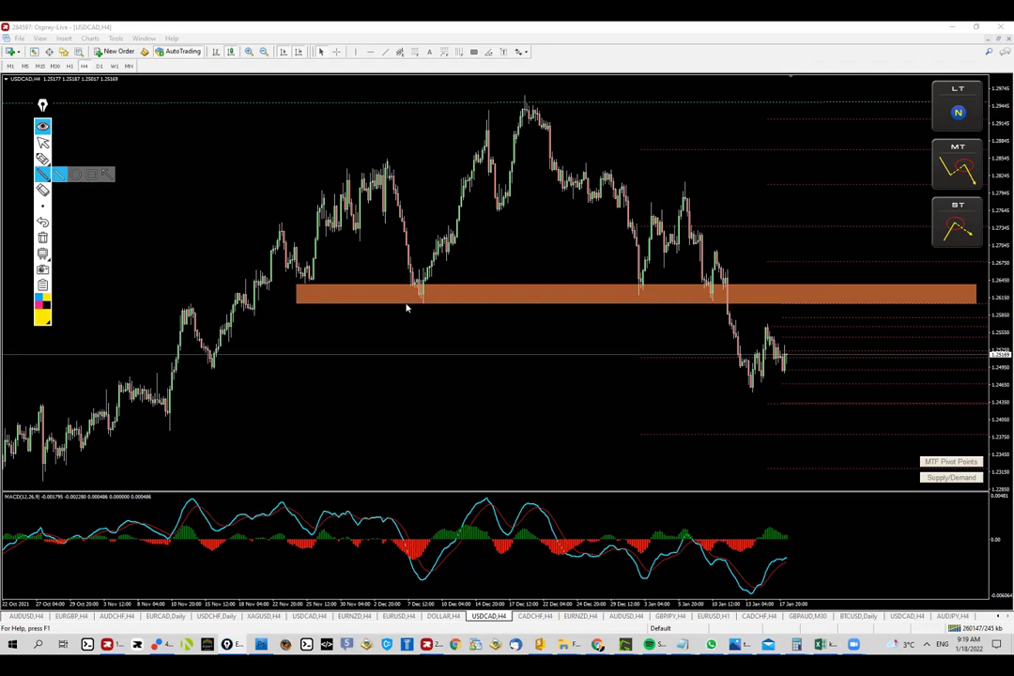
{"action": "left_click", "coordinate": [386, 53]}
{"action": "left_click_drag", "start_coordinate": [422, 302], "coordinate": [962, 282]}
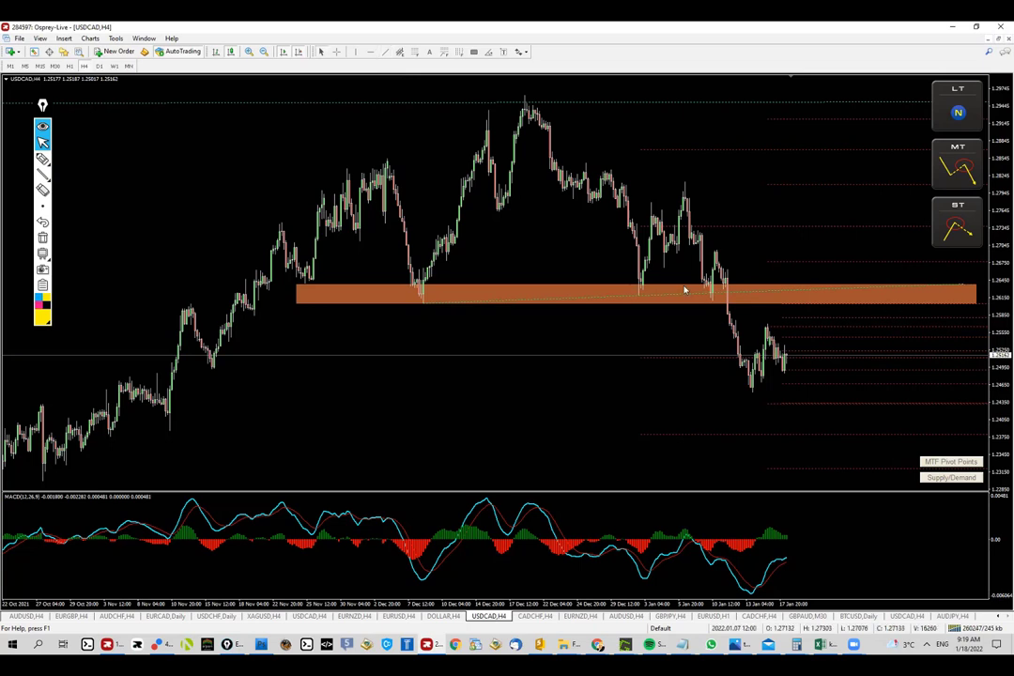
Step: Draw a descending trendline from the December 2021 peak along the early-January 2022 high, extending down past the neckline zone
{"action": "middle_click", "coordinate": [851, 306]}
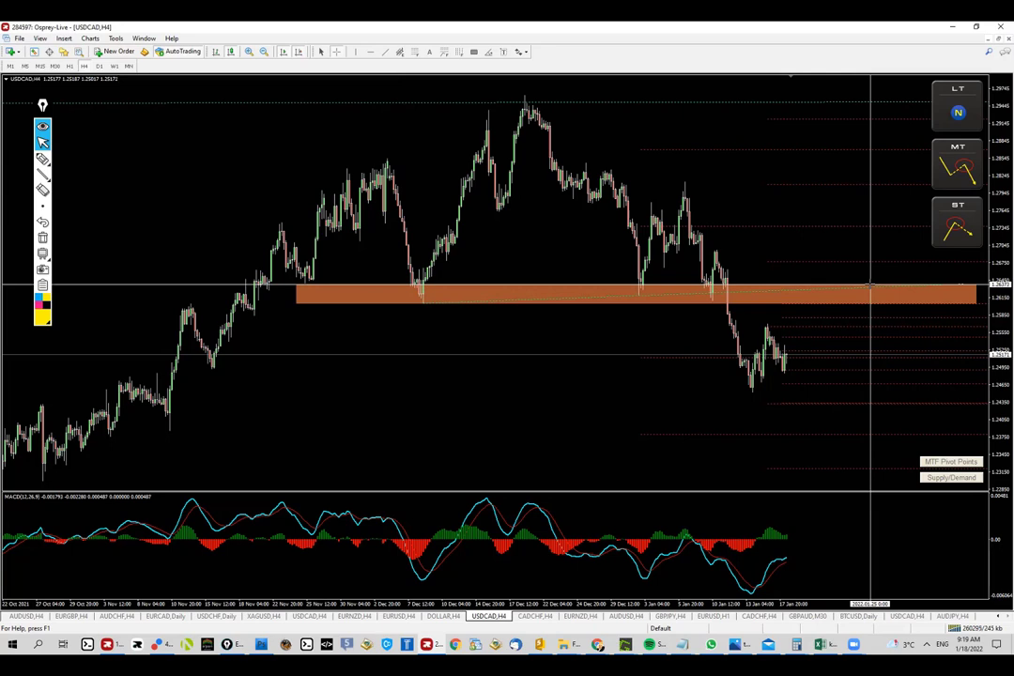
{"action": "left_click", "coordinate": [398, 53]}
{"action": "left_click_drag", "start_coordinate": [525, 97], "coordinate": [959, 329]}
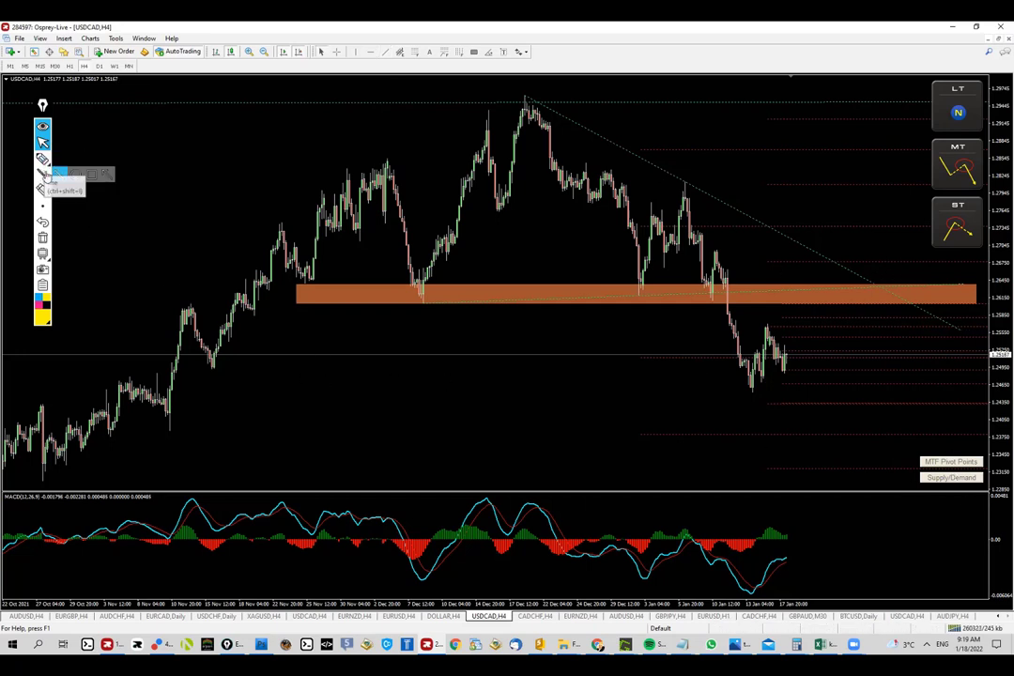
Step: Sketch the swings from the mid-January low and a projected rise to the neckline zone with straight yellow lines, and clear the annotations
{"action": "left_click", "coordinate": [58, 173]}
{"action": "left_click_drag", "start_coordinate": [744, 395], "coordinate": [757, 353]}
{"action": "left_click_drag", "start_coordinate": [756, 353], "coordinate": [760, 377]}
{"action": "mouse_move", "coordinate": [759, 378]}
{"action": "left_mouse_down"}
{"action": "mouse_move", "coordinate": [768, 327]}
{"action": "mouse_move", "coordinate": [788, 379]}
{"action": "mouse_move", "coordinate": [820, 305]}
{"action": "left_mouse_up"}
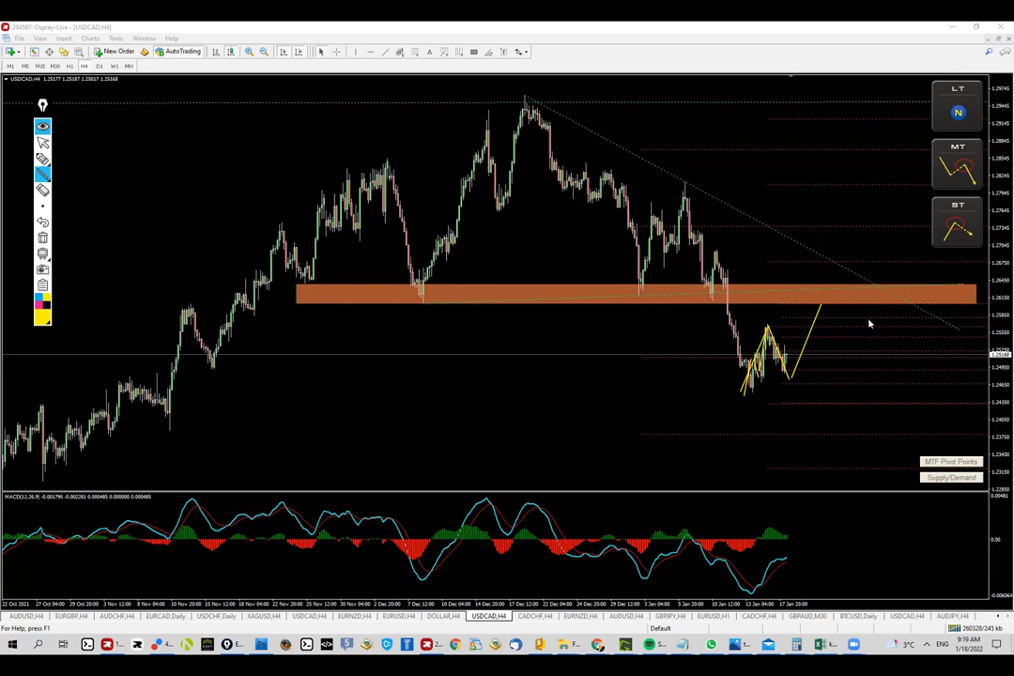
{"action": "left_click", "coordinate": [42, 238]}
{"action": "left_click", "coordinate": [43, 127]}
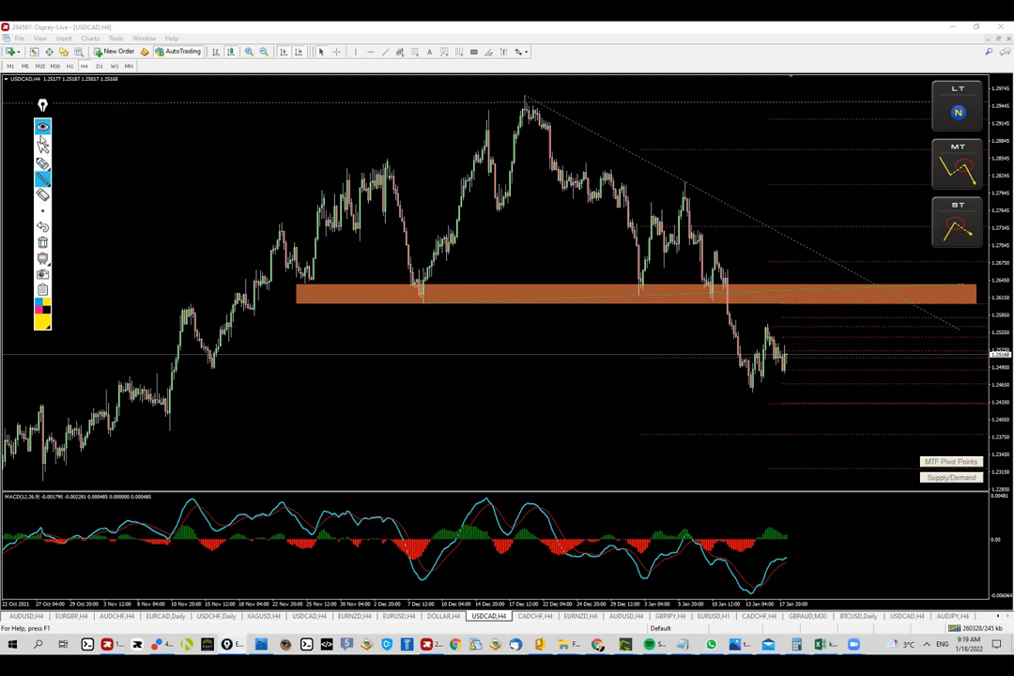
Step: Show the supply/demand volume profile on the H4 chart and check its levels against the neckline zone with the crosshair
{"action": "left_click", "coordinate": [954, 478]}
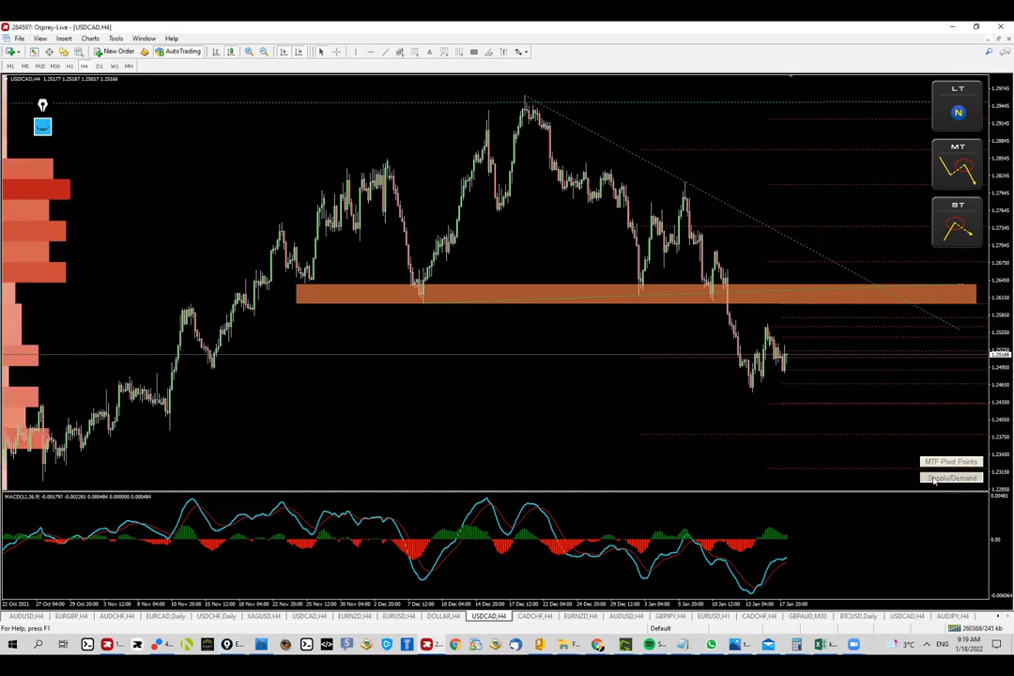
{"action": "middle_click", "coordinate": [115, 281]}
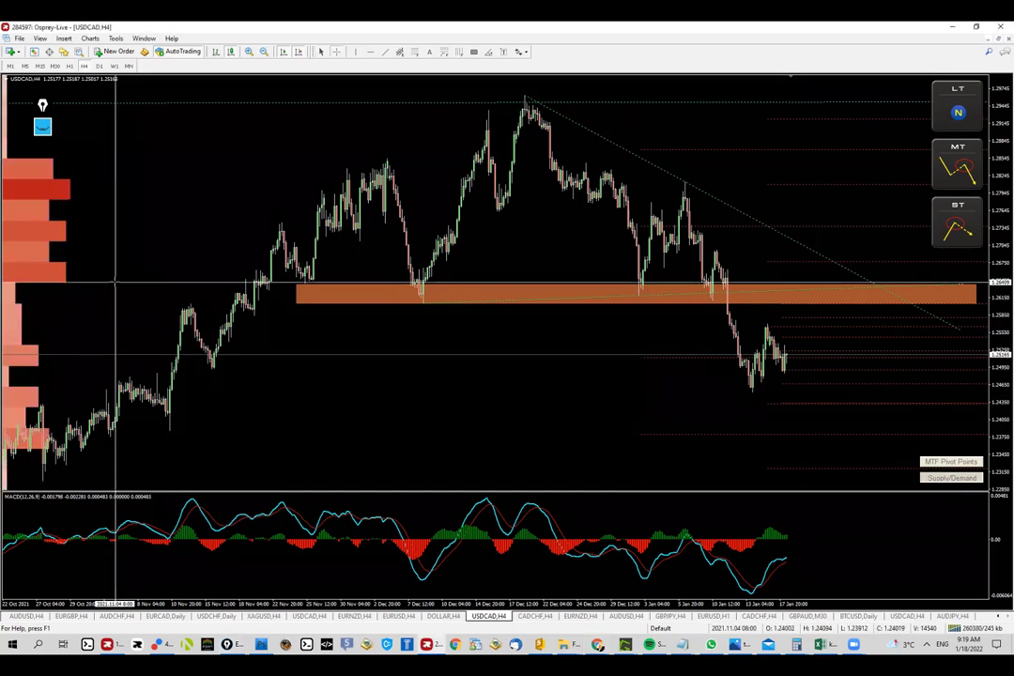
{"action": "left_click", "coordinate": [43, 127]}
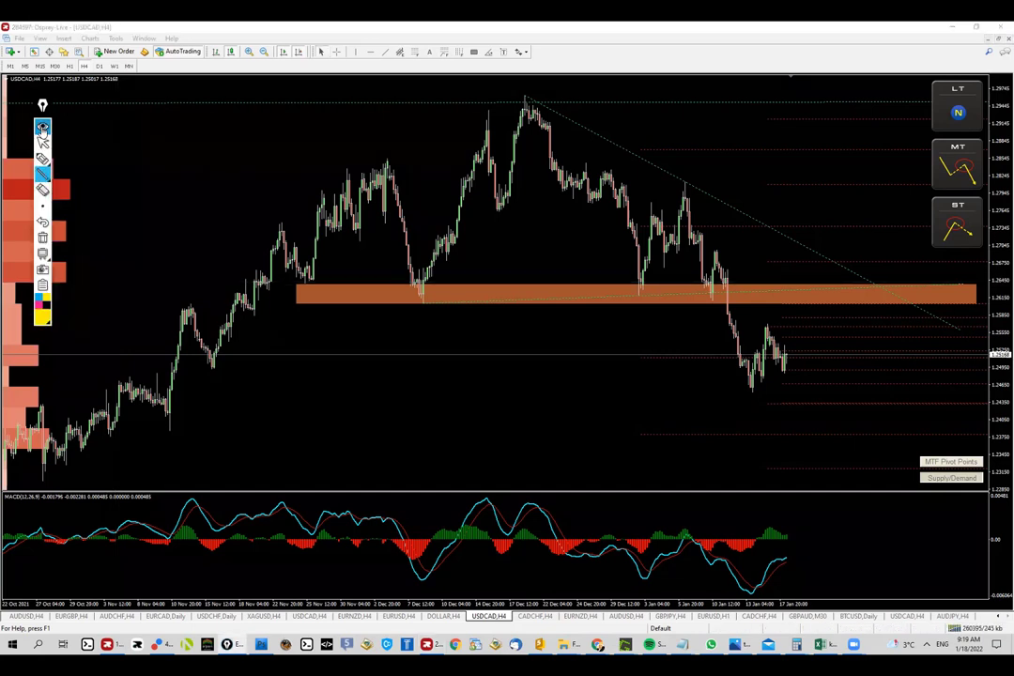
Step: Circle the trendline crossing in the neckline zone, draw freehand lines along the zone's lower and upper edges, and clear the annotations
{"action": "left_click", "coordinate": [42, 158]}
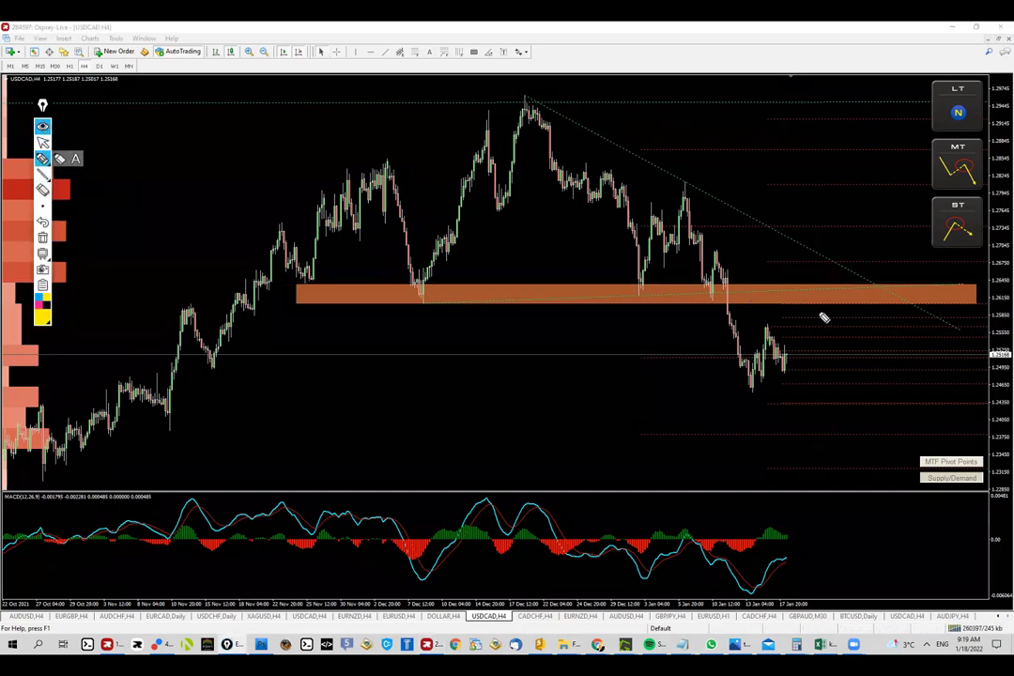
{"action": "mouse_move", "coordinate": [794, 278]}
{"action": "left_mouse_down"}
{"action": "mouse_move", "coordinate": [871, 276]}
{"action": "mouse_move", "coordinate": [796, 272]}
{"action": "left_mouse_up"}
{"action": "left_click_drag", "start_coordinate": [431, 314], "coordinate": [840, 294]}
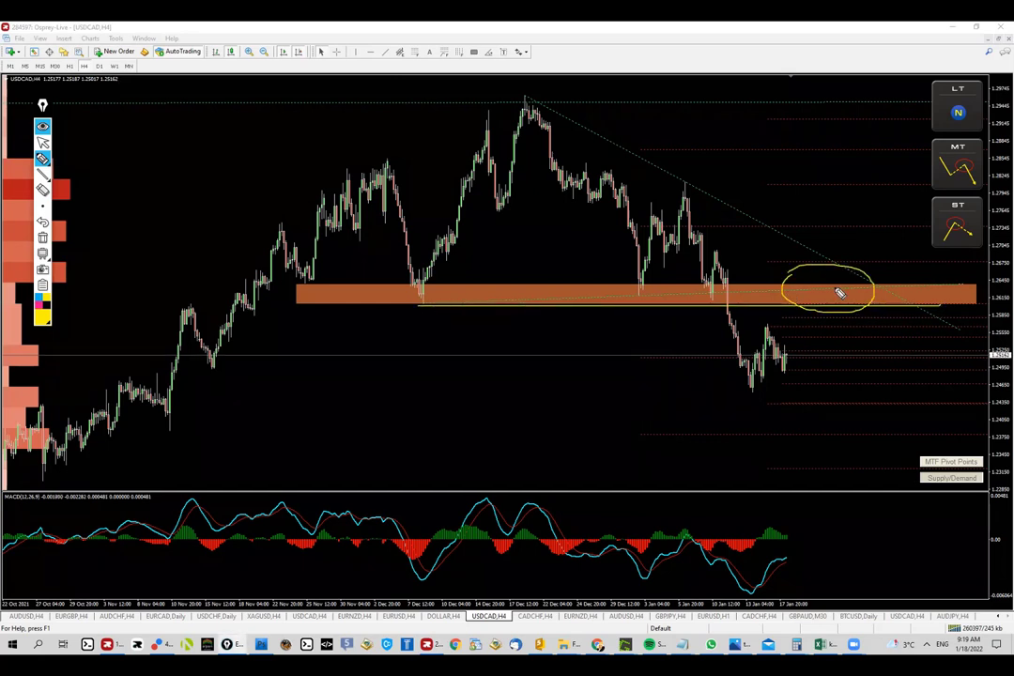
{"action": "left_click_drag", "start_coordinate": [718, 283], "coordinate": [921, 282]}
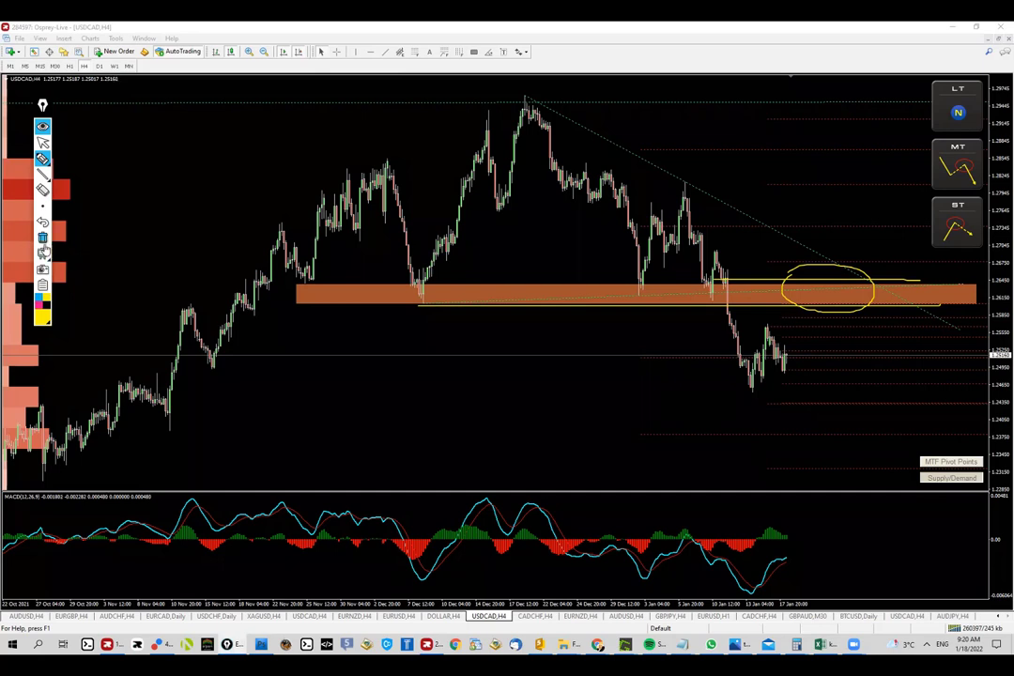
{"action": "left_click", "coordinate": [43, 239]}
Step: Place a Fibonacci expansion from the mid-January low to the following swing high, with its third point at the latest pullback low
{"action": "left_click", "coordinate": [445, 52]}
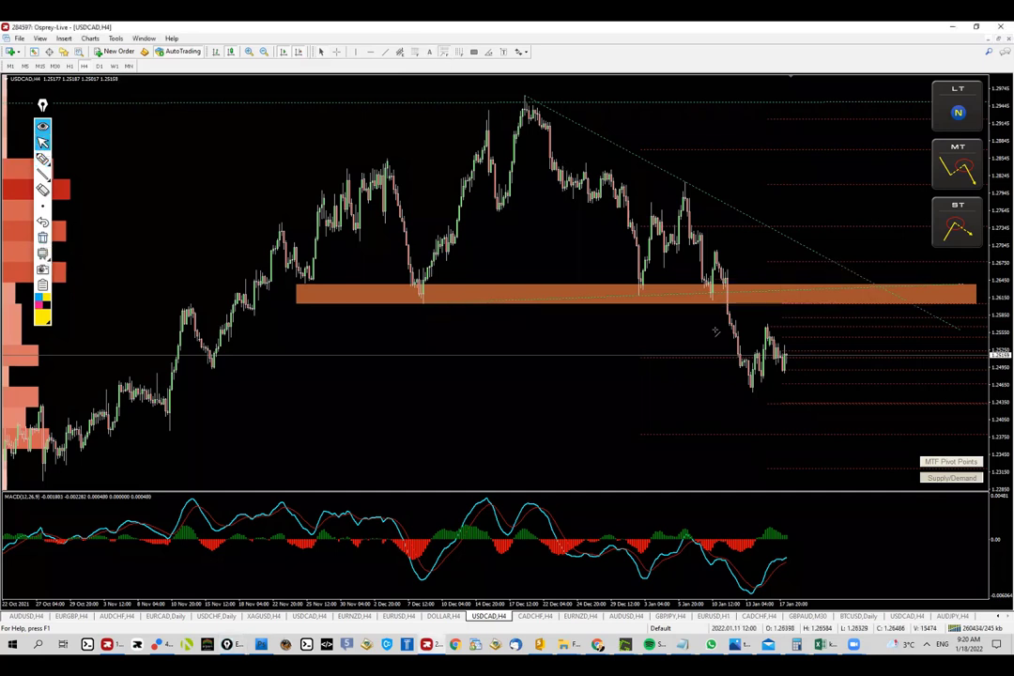
{"action": "left_click_drag", "start_coordinate": [753, 391], "coordinate": [768, 326]}
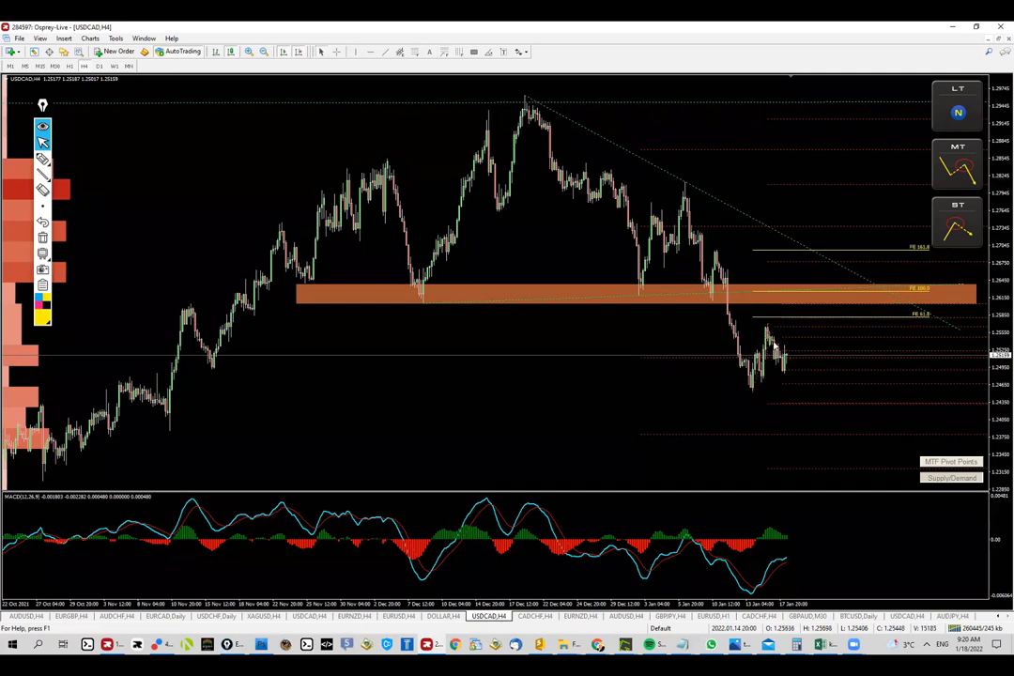
{"action": "left_click", "coordinate": [787, 373]}
{"action": "left_click_drag", "start_coordinate": [789, 375], "coordinate": [786, 375]}
Step: Sketch the latest pullback low in freehand yellow and circle the FE 100.0 and FE 161.8 levels
{"action": "left_click", "coordinate": [43, 160]}
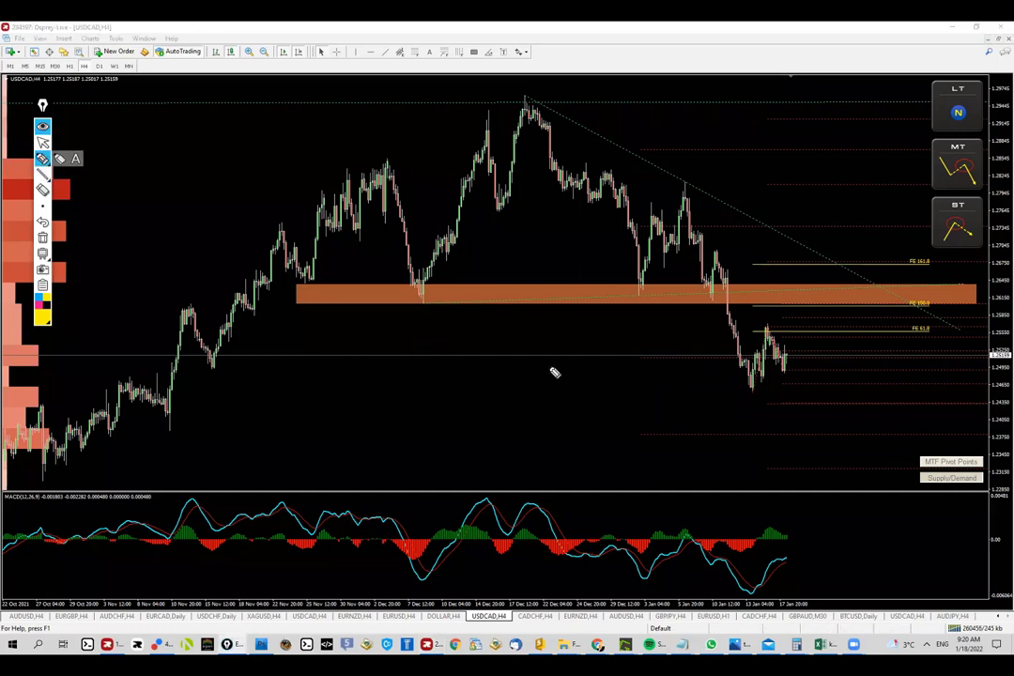
{"action": "mouse_move", "coordinate": [777, 370]}
{"action": "left_mouse_down"}
{"action": "mouse_move", "coordinate": [787, 352]}
{"action": "mouse_move", "coordinate": [794, 376]}
{"action": "mouse_move", "coordinate": [801, 356]}
{"action": "left_mouse_up"}
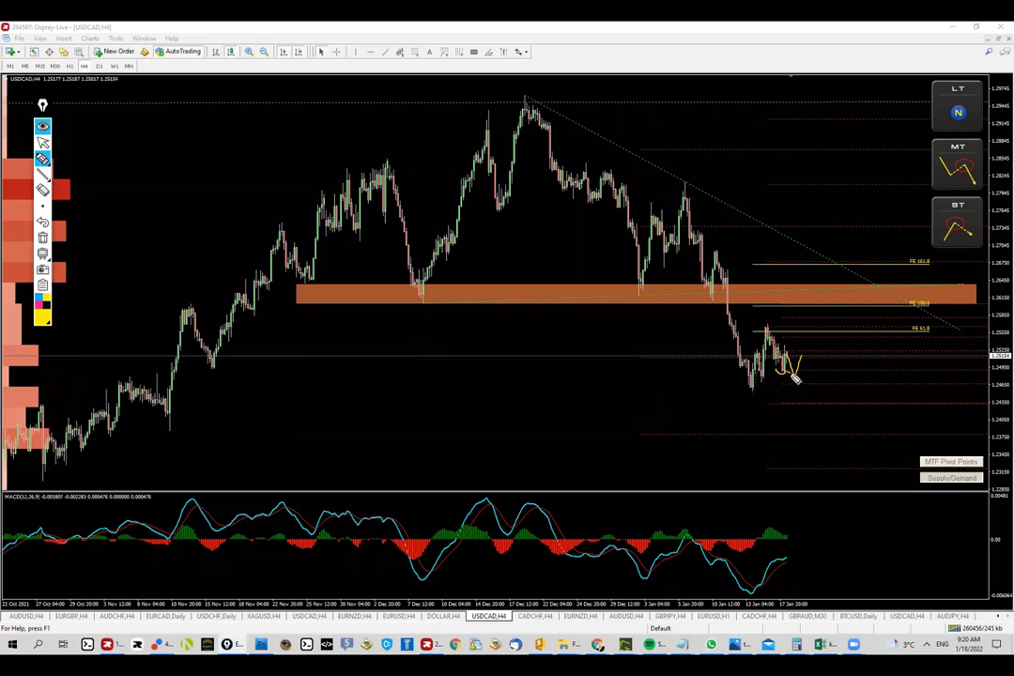
{"action": "mouse_move", "coordinate": [854, 301]}
{"action": "left_mouse_down"}
{"action": "mouse_move", "coordinate": [845, 310]}
{"action": "mouse_move", "coordinate": [853, 302]}
{"action": "left_mouse_up"}
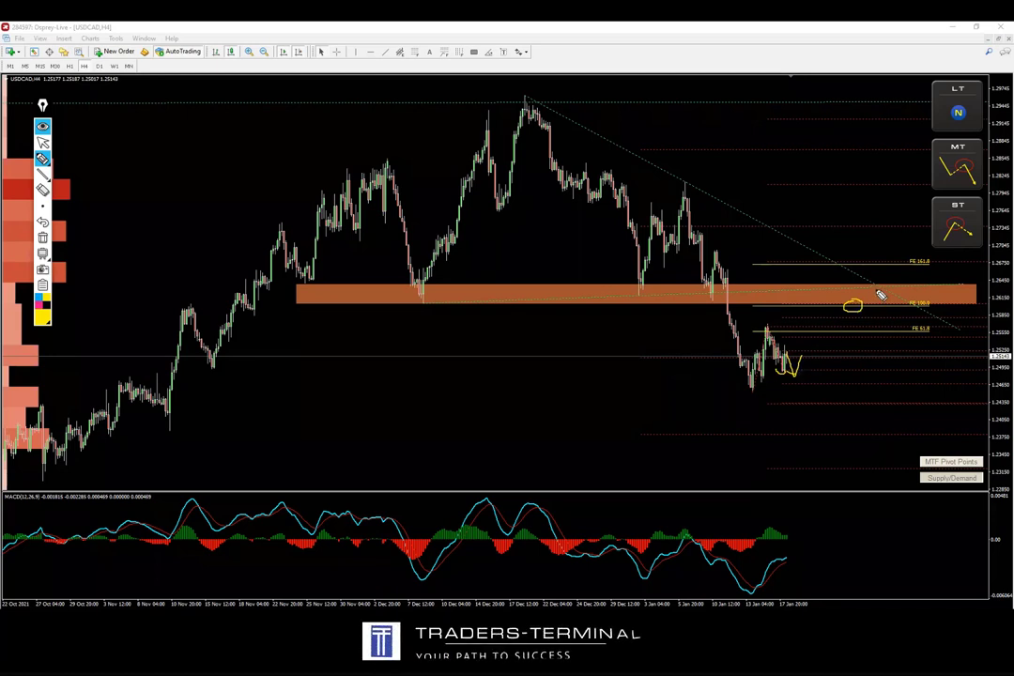
{"action": "left_click_drag", "start_coordinate": [894, 266], "coordinate": [888, 267]}
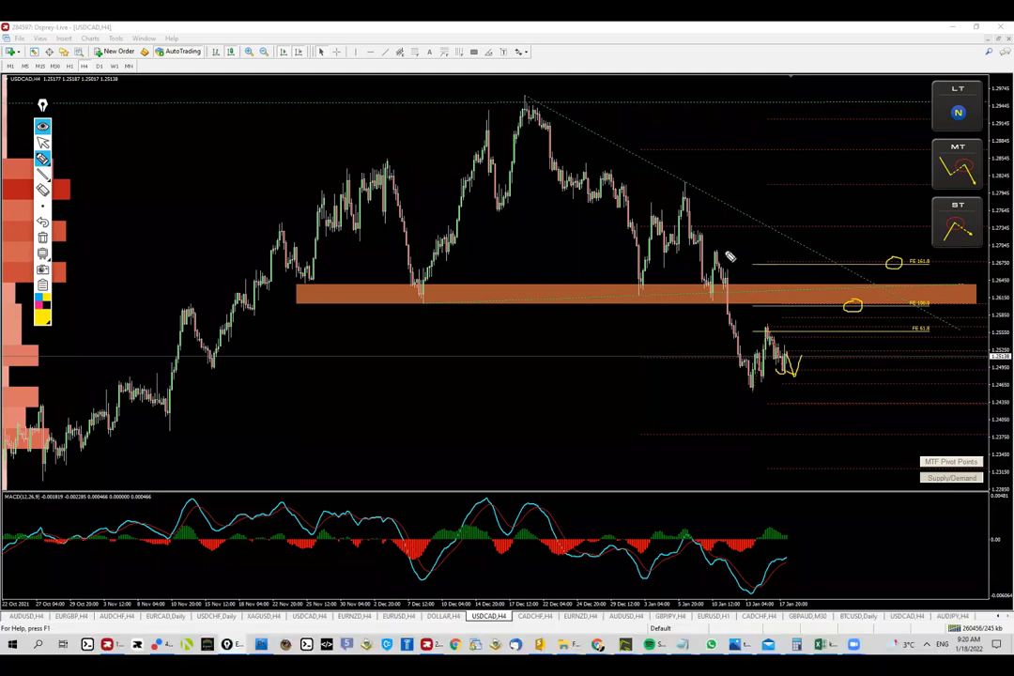
Step: Mark the two January lower highs above the neckline zone with freehand yellow strokes
{"action": "left_click_drag", "start_coordinate": [702, 247], "coordinate": [732, 248]}
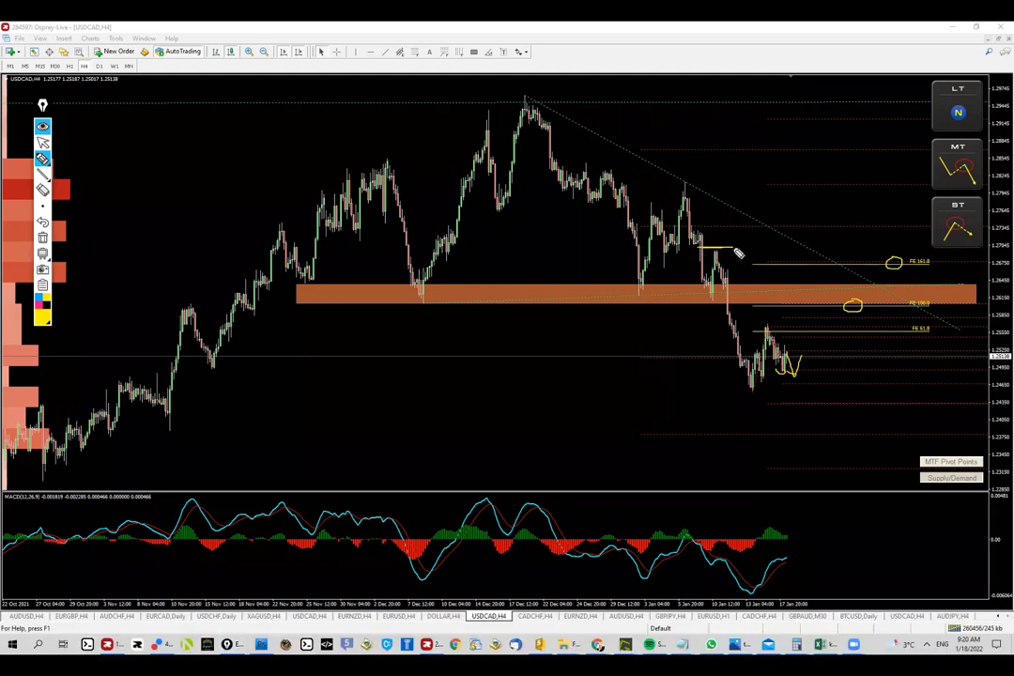
{"action": "mouse_move", "coordinate": [707, 295]}
{"action": "left_mouse_down"}
{"action": "mouse_move", "coordinate": [715, 261]}
{"action": "mouse_move", "coordinate": [730, 302]}
{"action": "left_mouse_up"}
{"action": "left_click_drag", "start_coordinate": [708, 249], "coordinate": [729, 252]}
{"action": "mouse_move", "coordinate": [676, 197]}
{"action": "left_mouse_down"}
{"action": "mouse_move", "coordinate": [701, 203]}
{"action": "mouse_move", "coordinate": [672, 208]}
{"action": "left_mouse_up"}
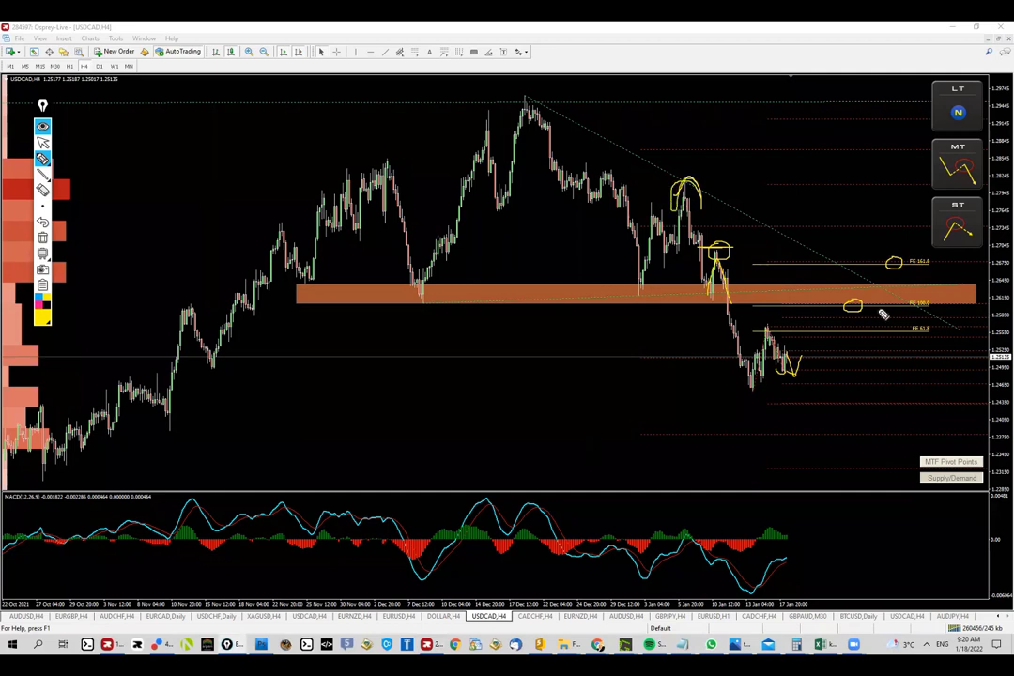
Step: Sketch a box between FE 100.0 and FE 161.8 with a swing path rising into it, and clear the annotations
{"action": "mouse_move", "coordinate": [811, 273]}
{"action": "left_mouse_down"}
{"action": "mouse_move", "coordinate": [877, 315]}
{"action": "mouse_move", "coordinate": [810, 272]}
{"action": "left_mouse_up"}
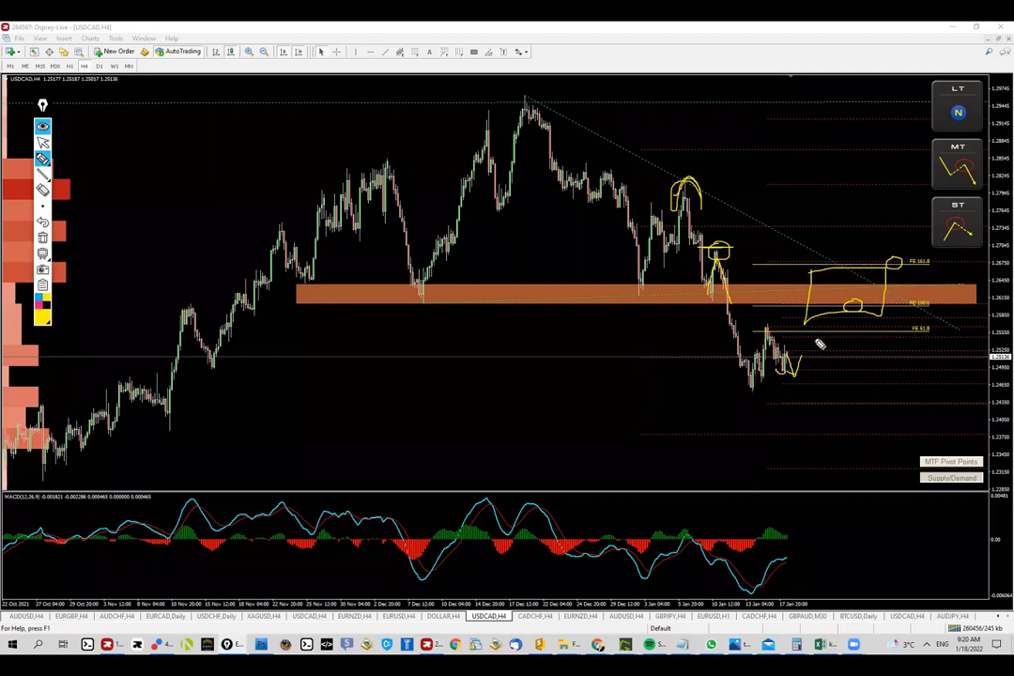
{"action": "left_click_drag", "start_coordinate": [750, 387], "coordinate": [804, 340]}
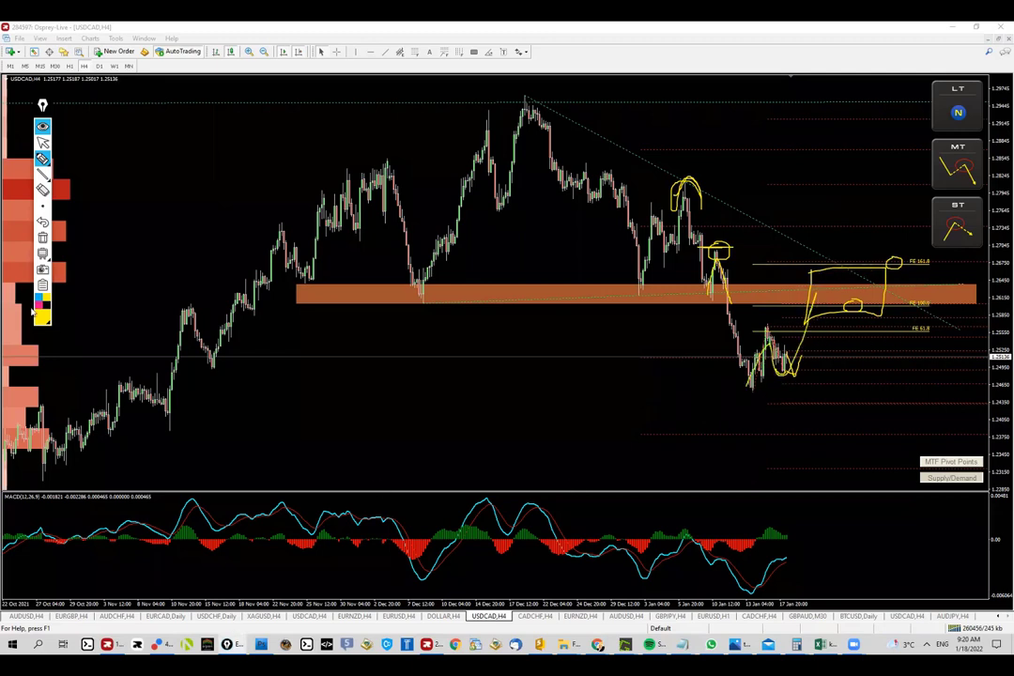
{"action": "left_click", "coordinate": [42, 238]}
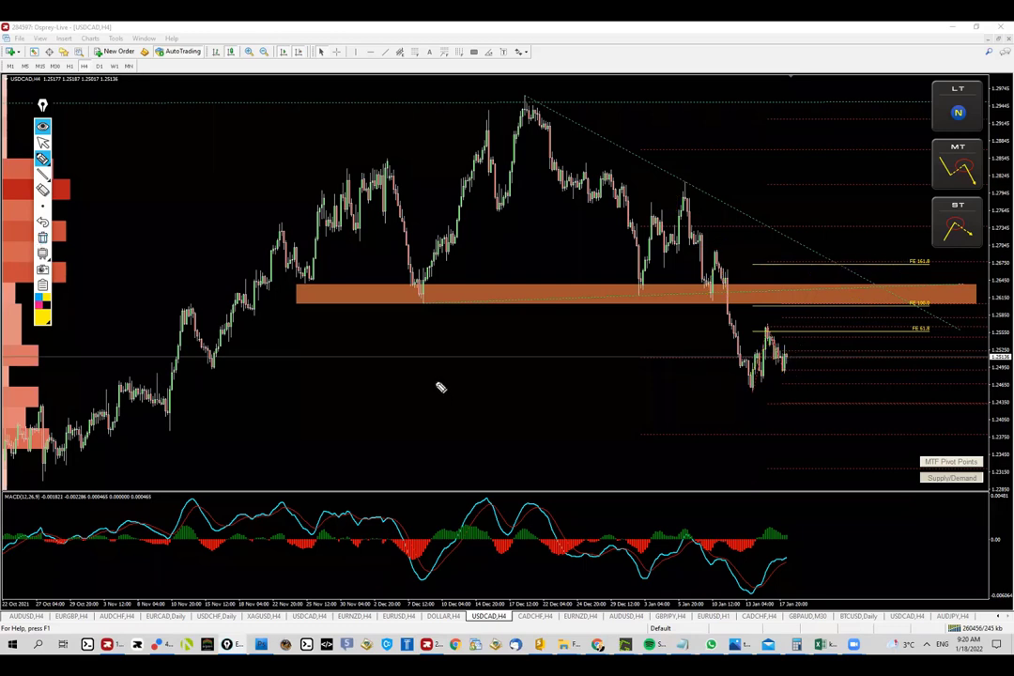
Step: Enlarge the MACD pane and temporarily outline its January decline with a freehand yellow box
{"action": "key", "text": "ctrl+shift+2"}
{"action": "left_click_drag", "start_coordinate": [395, 491], "coordinate": [402, 459]}
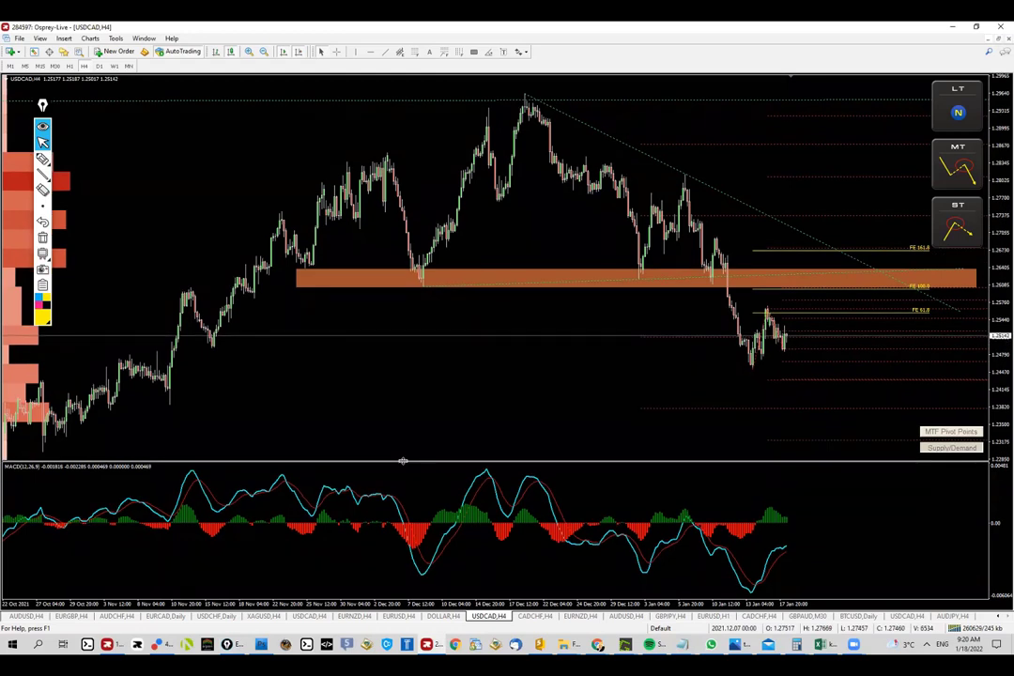
{"action": "left_click", "coordinate": [42, 158]}
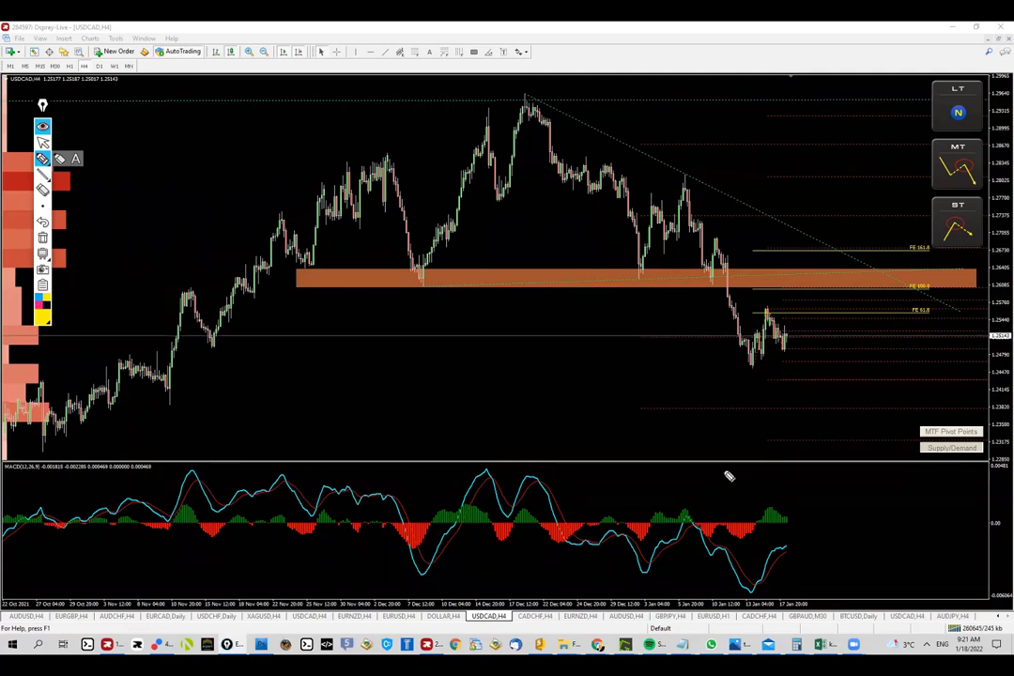
{"action": "mouse_move", "coordinate": [698, 540]}
{"action": "left_mouse_down"}
{"action": "mouse_move", "coordinate": [697, 597]}
{"action": "mouse_move", "coordinate": [767, 595]}
{"action": "mouse_move", "coordinate": [769, 505]}
{"action": "mouse_move", "coordinate": [693, 533]}
{"action": "left_mouse_up"}
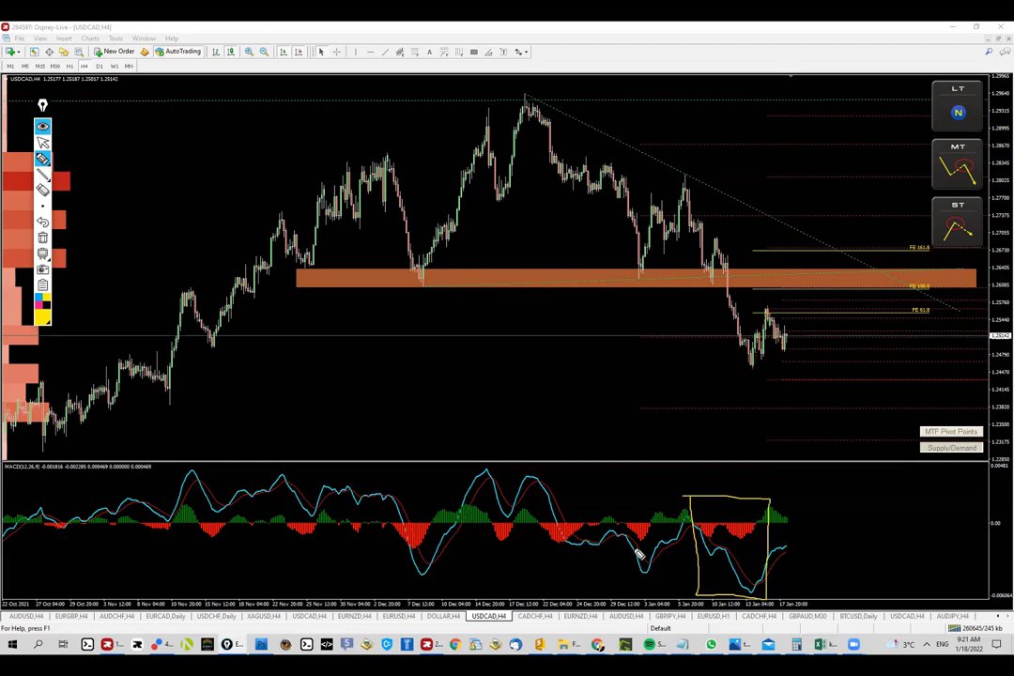
{"action": "left_click", "coordinate": [41, 200]}
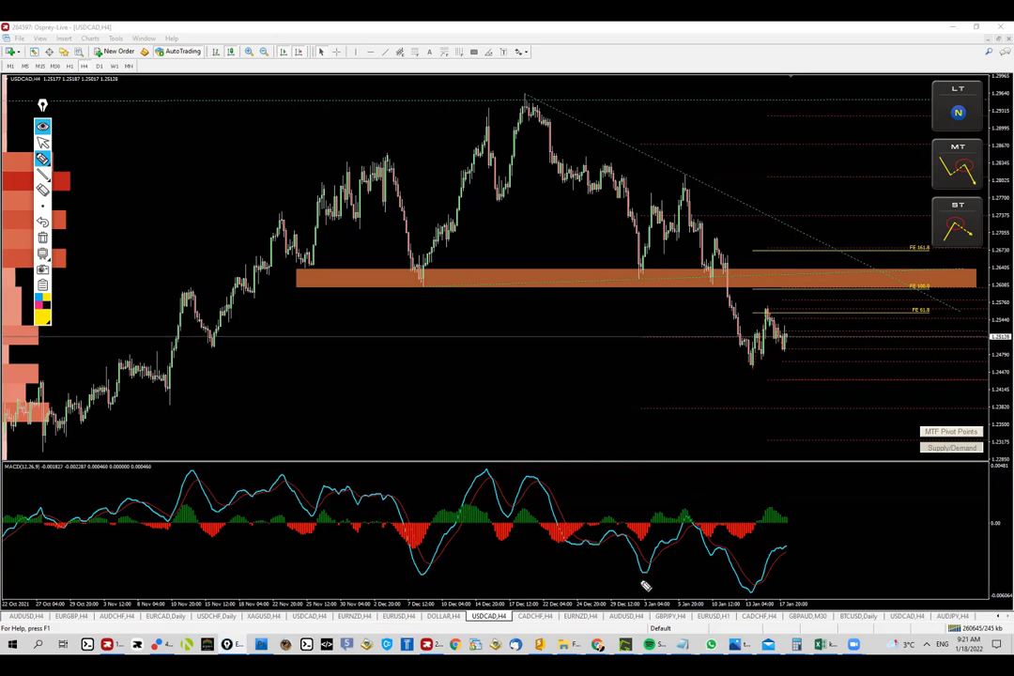
Step: Sketch temporary yellow lines along the January MACD lows and histogram highs, plus projected rally and sell-off paths from the current price
{"action": "left_click_drag", "start_coordinate": [646, 584], "coordinate": [751, 591]}
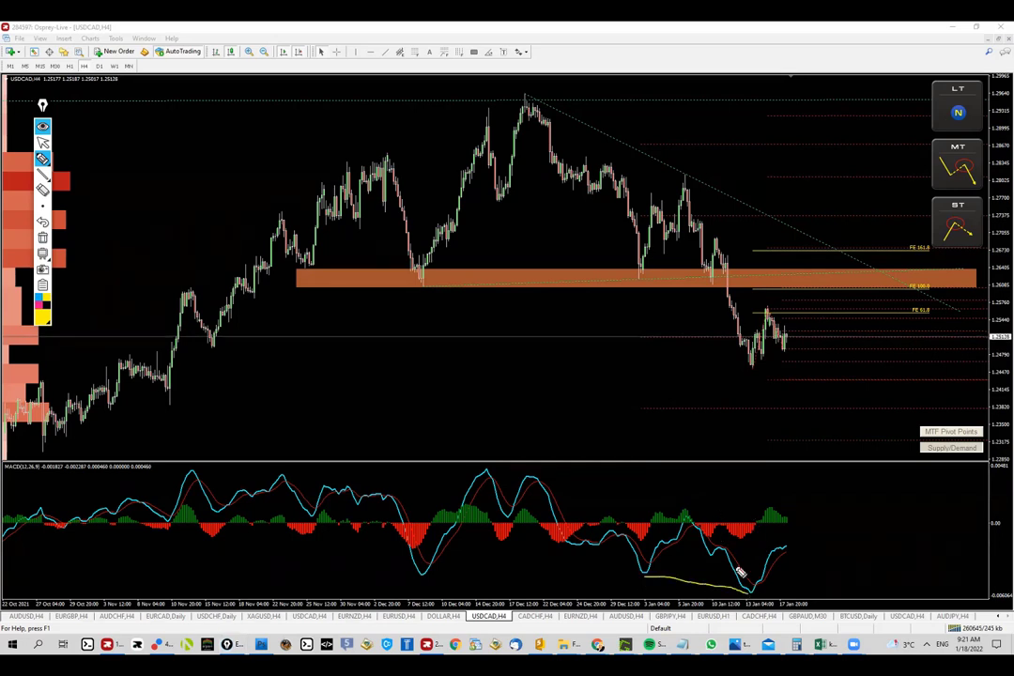
{"action": "left_click_drag", "start_coordinate": [676, 517], "coordinate": [758, 499]}
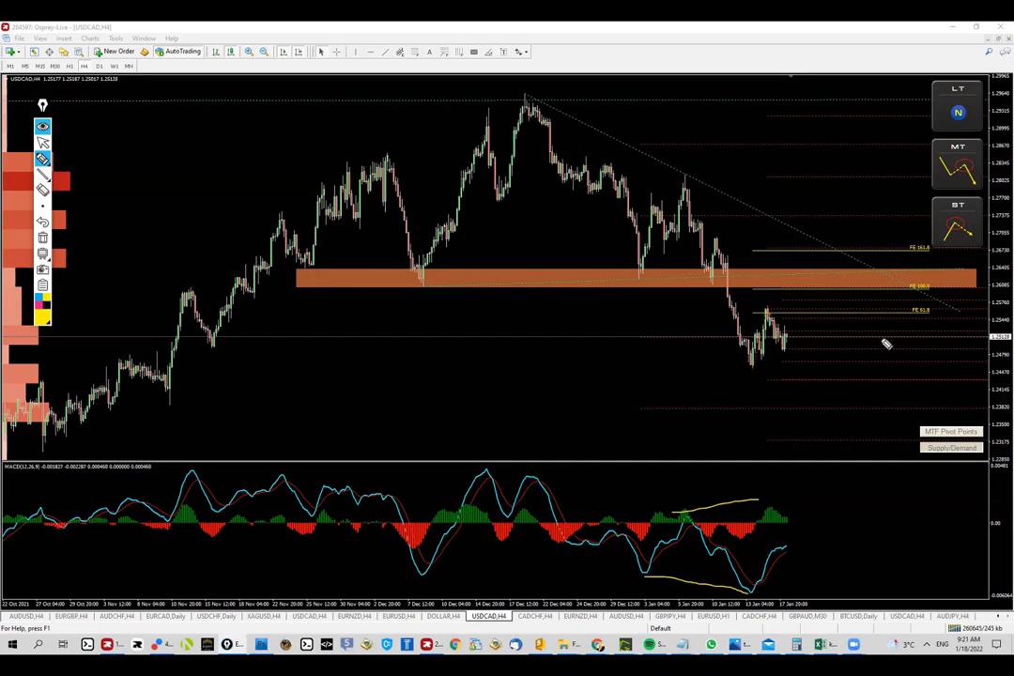
{"action": "mouse_move", "coordinate": [784, 347]}
{"action": "left_mouse_down"}
{"action": "mouse_move", "coordinate": [831, 325]}
{"action": "mouse_move", "coordinate": [840, 300]}
{"action": "left_mouse_up"}
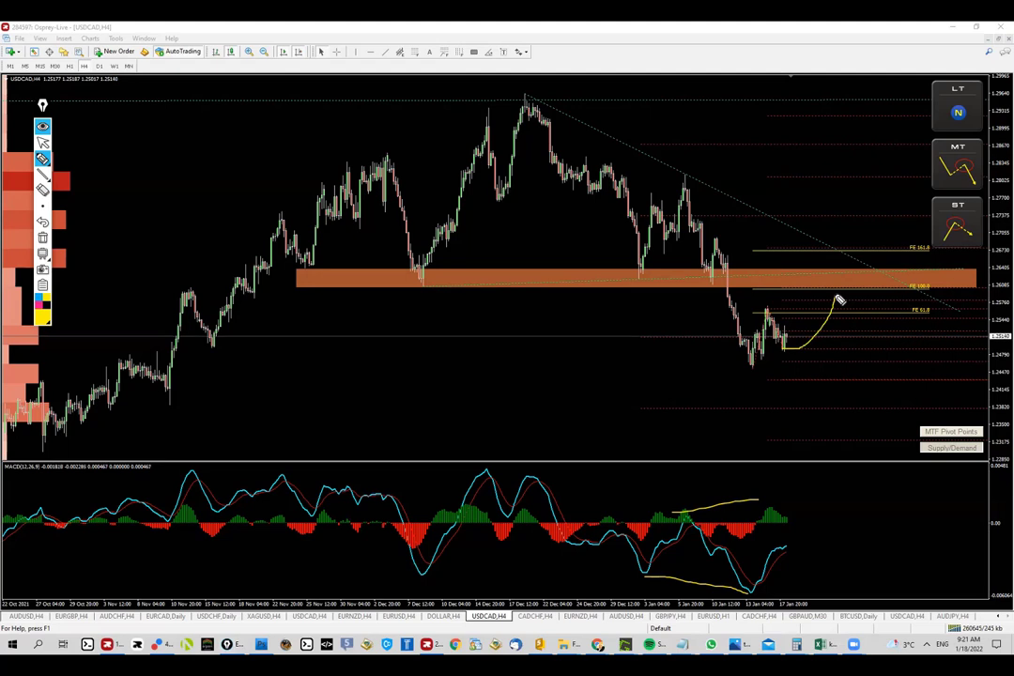
{"action": "mouse_move", "coordinate": [798, 348]}
{"action": "left_mouse_down"}
{"action": "mouse_move", "coordinate": [808, 396]}
{"action": "mouse_move", "coordinate": [847, 299]}
{"action": "left_mouse_up"}
{"action": "left_click_drag", "start_coordinate": [854, 358], "coordinate": [861, 419]}
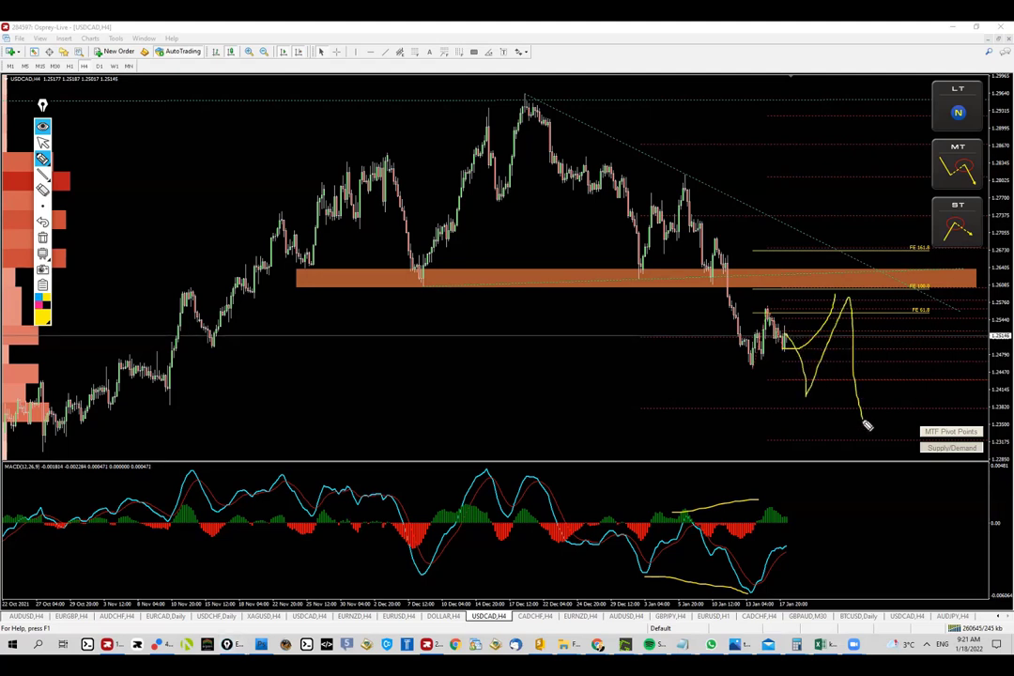
{"action": "left_click", "coordinate": [42, 237]}
Step: Sketch a lower-low scenario rebounding to FE 100.0, with matching MACD and swing-high marks, and clear the annotations
{"action": "left_click_drag", "start_coordinate": [785, 337], "coordinate": [804, 393]}
{"action": "mouse_move", "coordinate": [742, 369]}
{"action": "left_mouse_down"}
{"action": "mouse_move", "coordinate": [789, 386]}
{"action": "mouse_move", "coordinate": [867, 291]}
{"action": "left_mouse_up"}
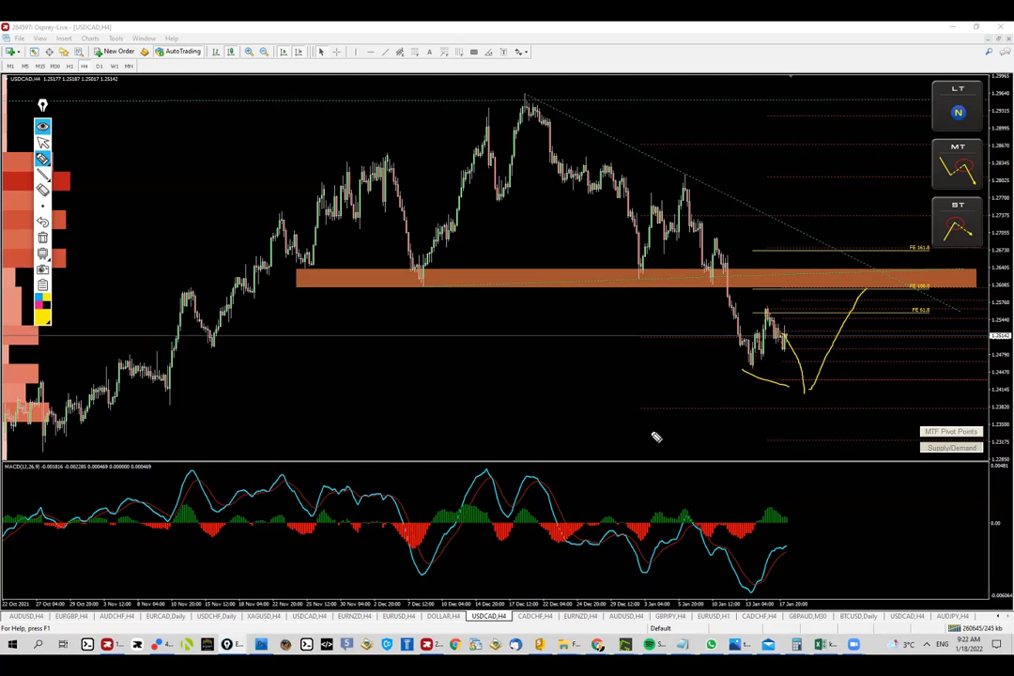
{"action": "left_click_drag", "start_coordinate": [741, 606], "coordinate": [706, 590]}
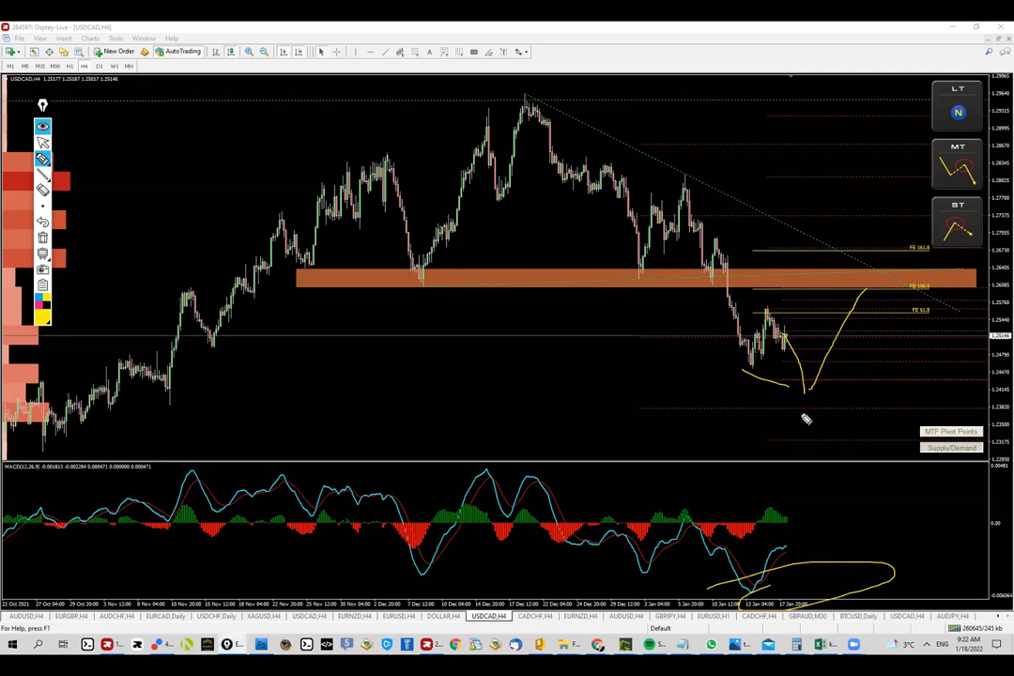
{"action": "left_click_drag", "start_coordinate": [739, 309], "coordinate": [981, 313]}
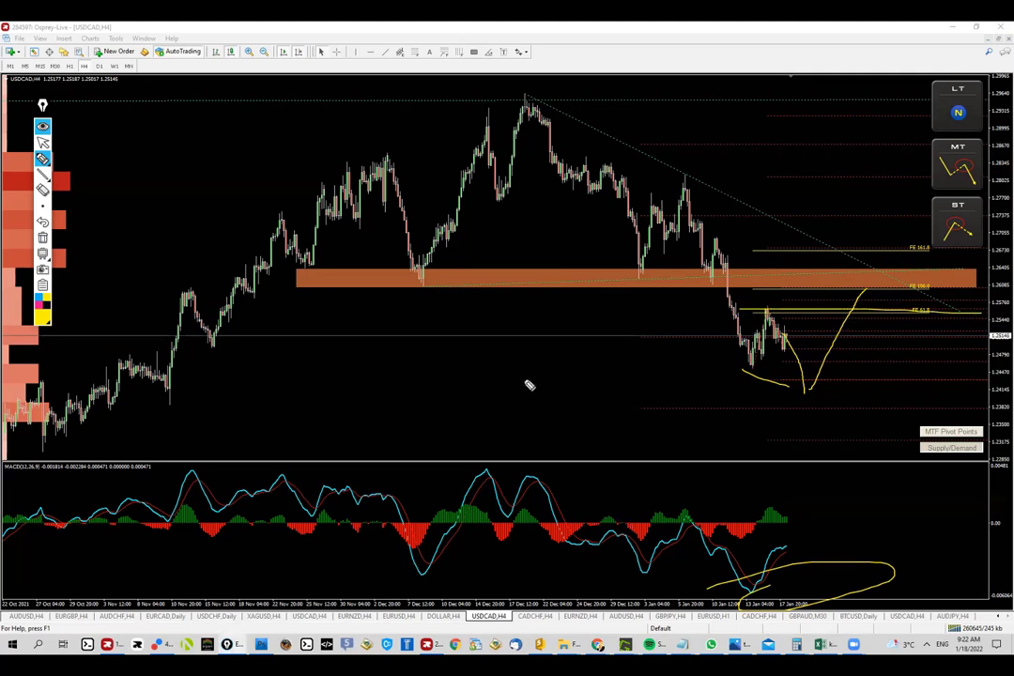
{"action": "left_click_drag", "start_coordinate": [767, 315], "coordinate": [878, 279]}
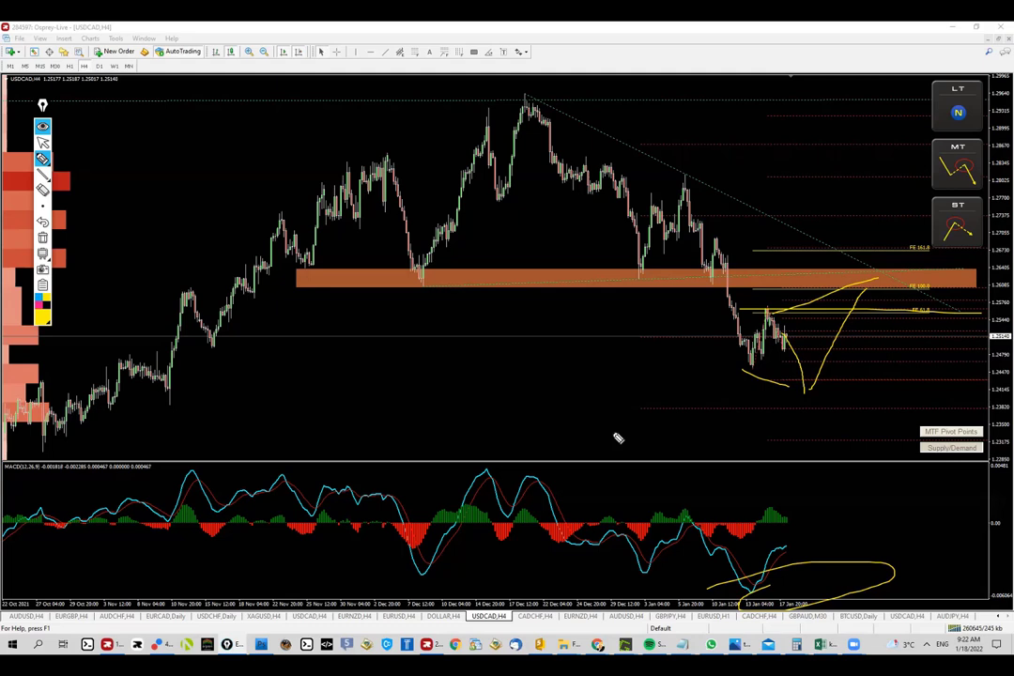
{"action": "left_click", "coordinate": [42, 238]}
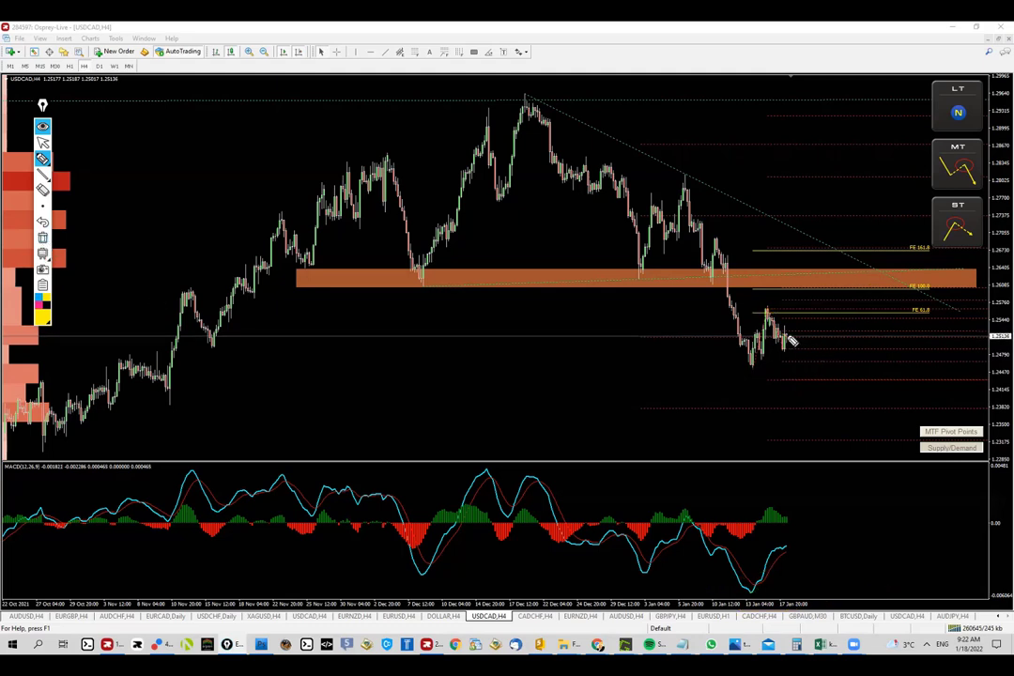
Step: Draw a freehand horizontal line at the mid-January low, circle the FE 100.0 level at the neckline zone, and clear the annotations
{"action": "left_click_drag", "start_coordinate": [743, 368], "coordinate": [933, 368]}
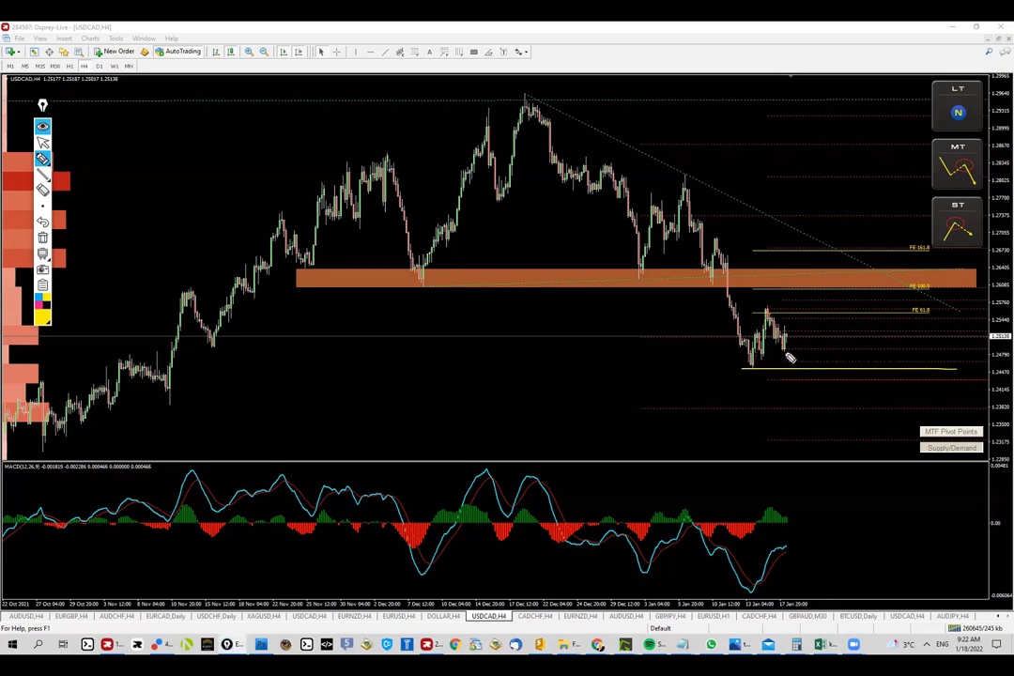
{"action": "left_click_drag", "start_coordinate": [839, 289], "coordinate": [838, 293]}
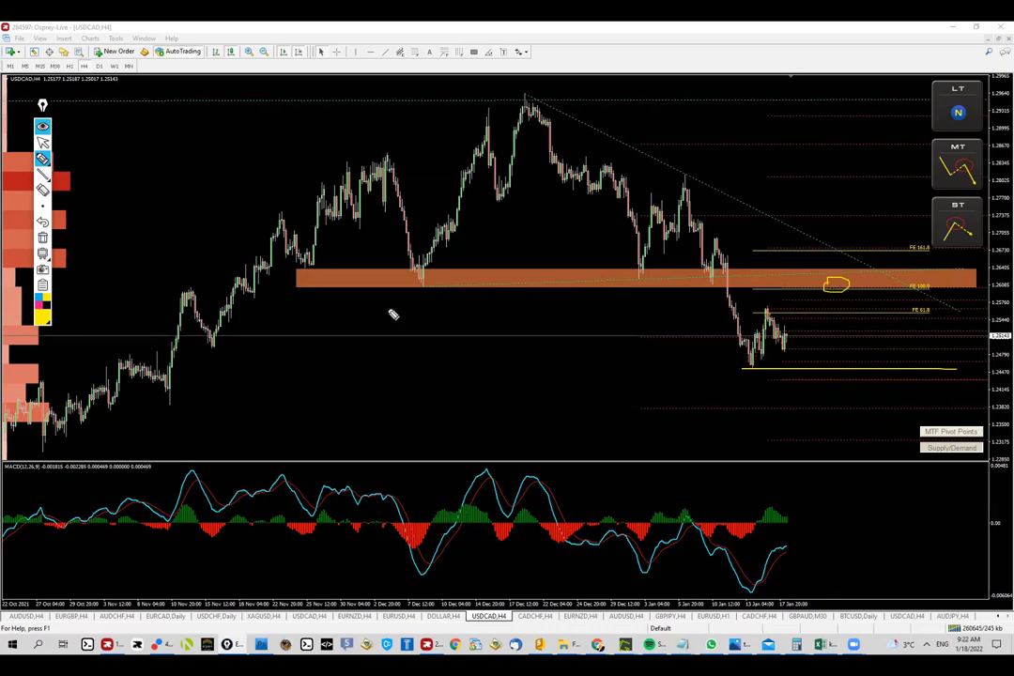
{"action": "left_click", "coordinate": [42, 238]}
{"action": "left_click", "coordinate": [42, 142]}
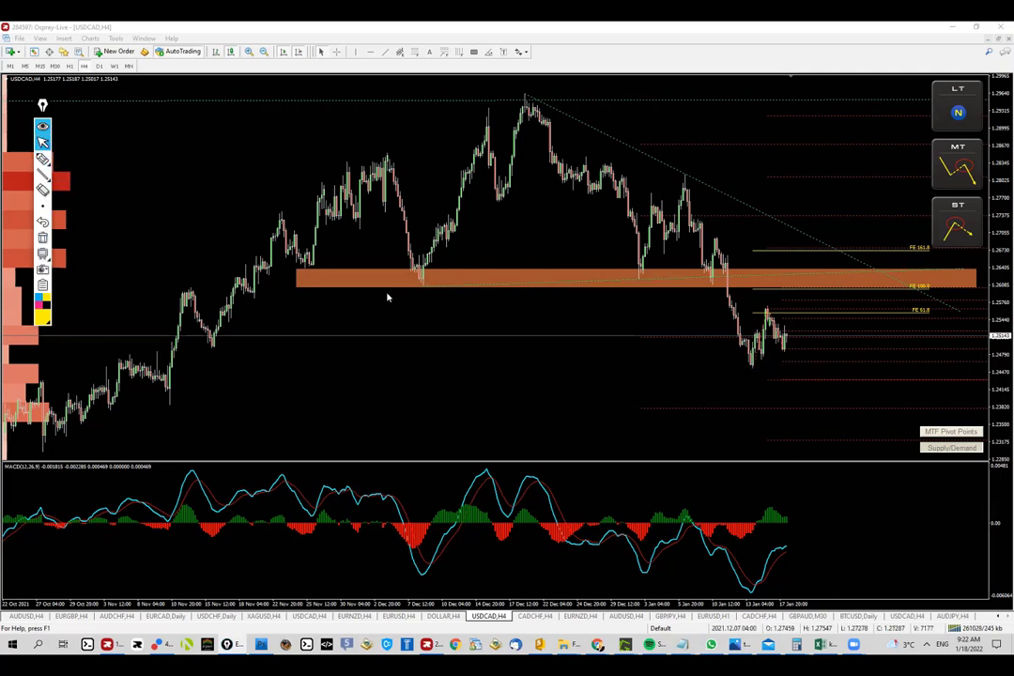
Step: Switch USDCAD to the daily timeframe and examine the neckline zone and latest candles with the crosshair
{"action": "left_click", "coordinate": [100, 67]}
{"action": "middle_click", "coordinate": [576, 277]}
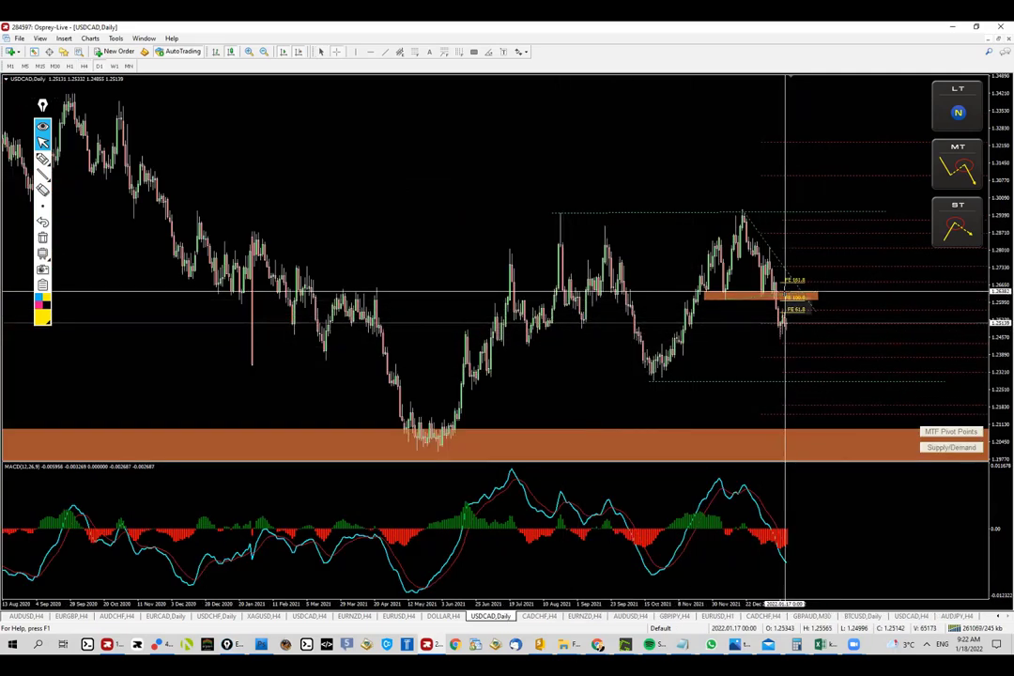
{"action": "left_click", "coordinate": [163, 358]}
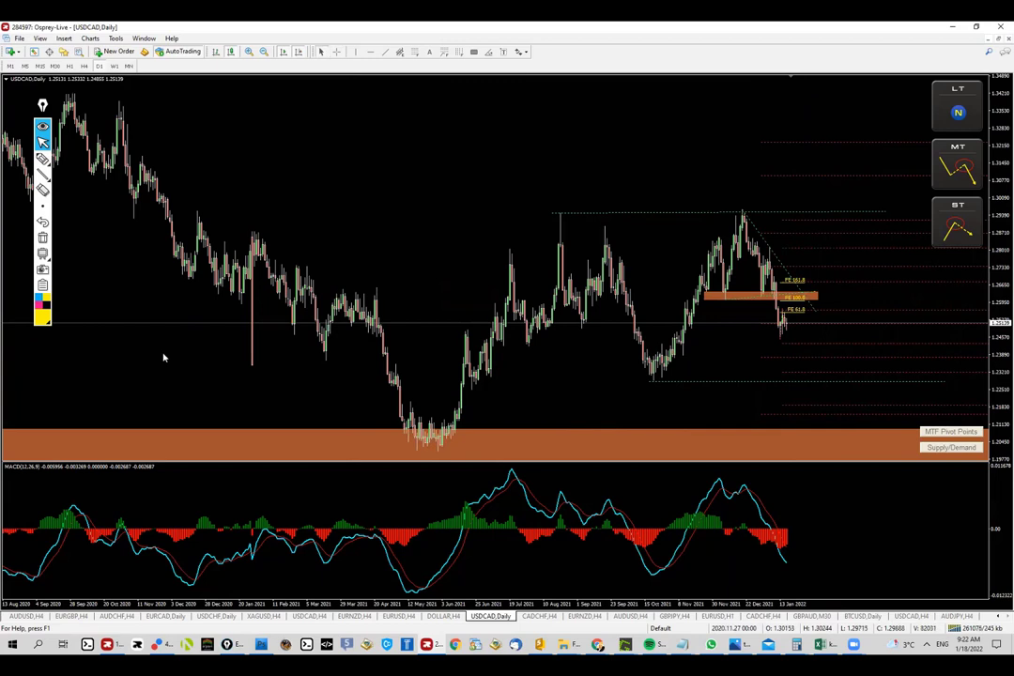